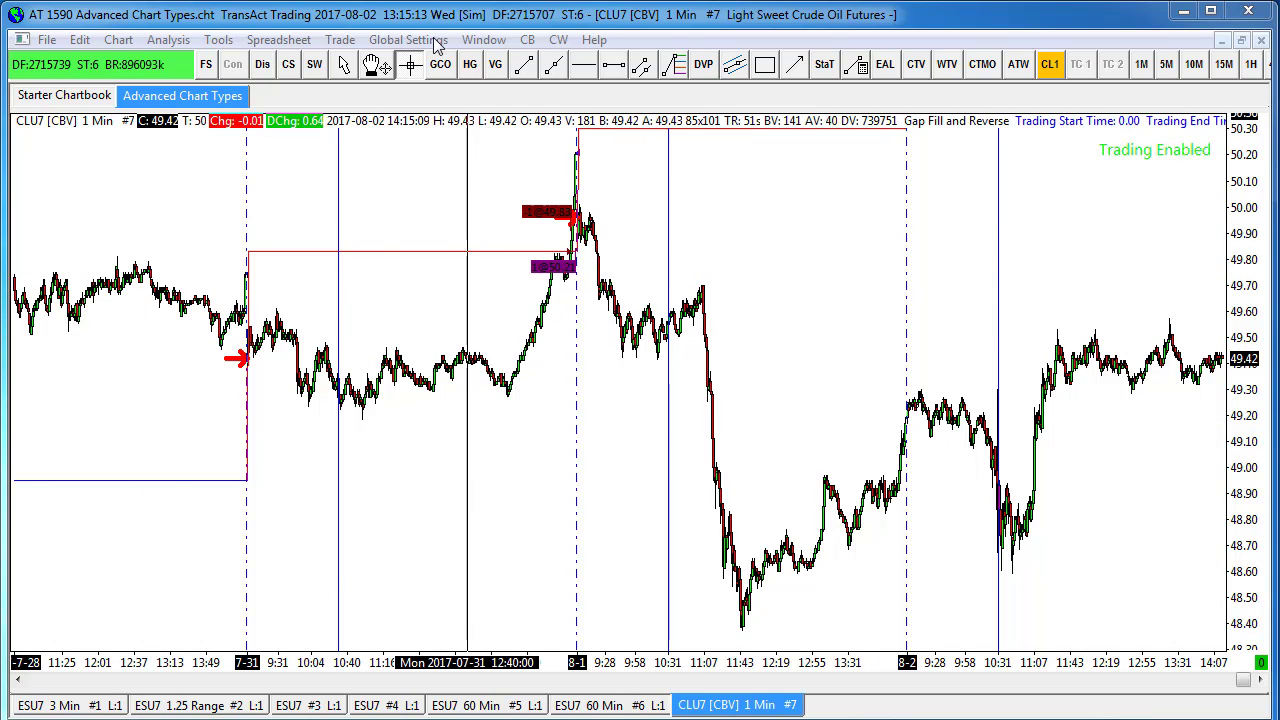
Add the custom study Gap Fill and Reverse to the CLU7 chart's studies, then remove this second copy again
{"action": "right_click", "coordinate": [282, 178]}
{"action": "right_click", "coordinate": [284, 162]}
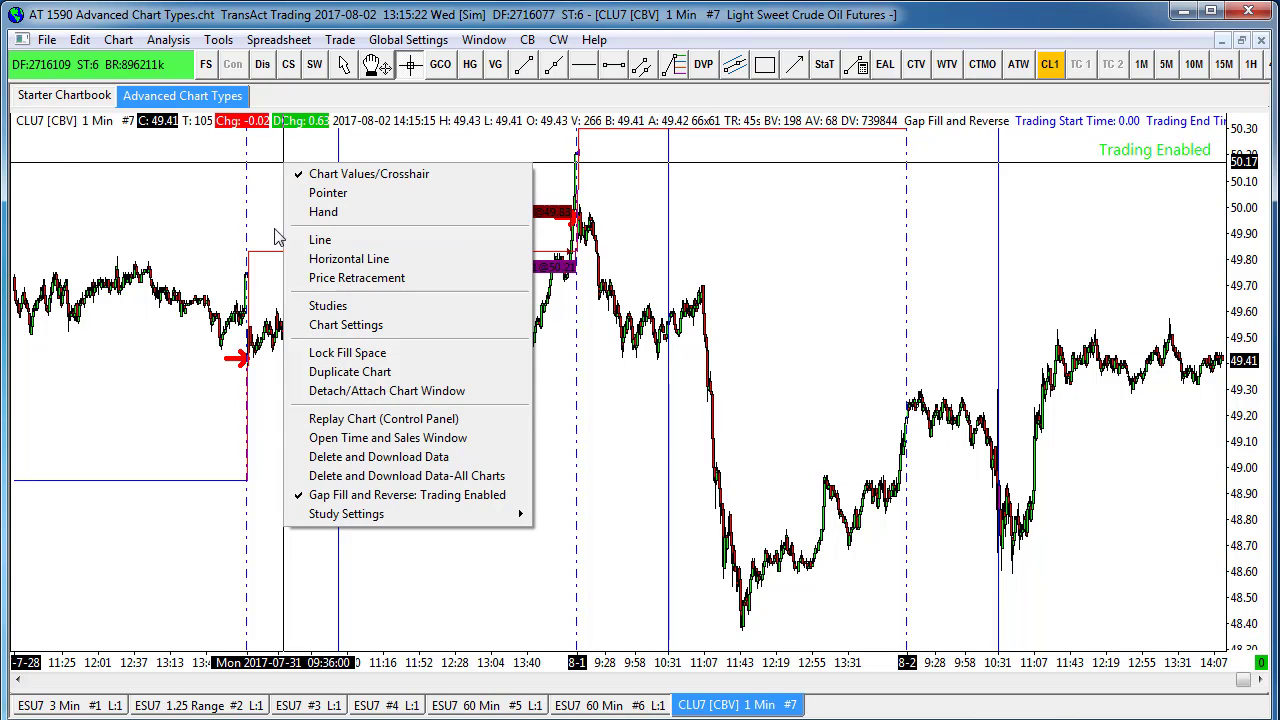
{"action": "left_click", "coordinate": [328, 307]}
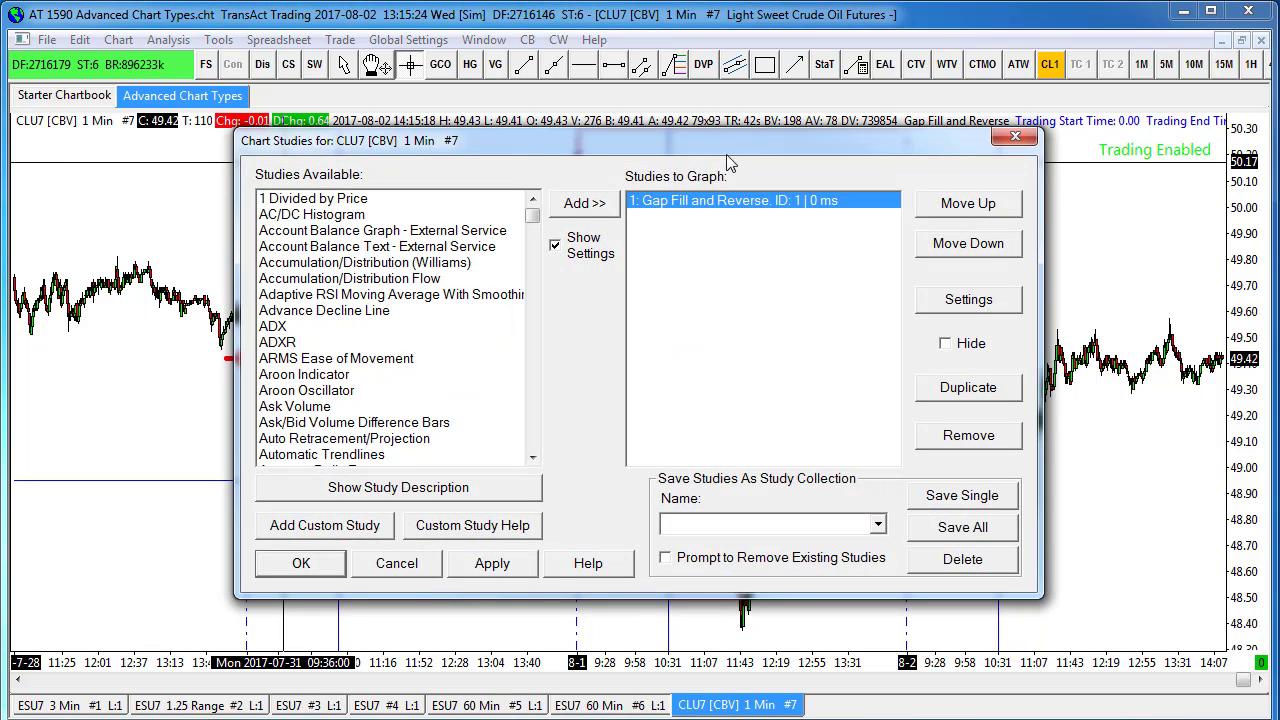
{"action": "left_click", "coordinate": [325, 525]}
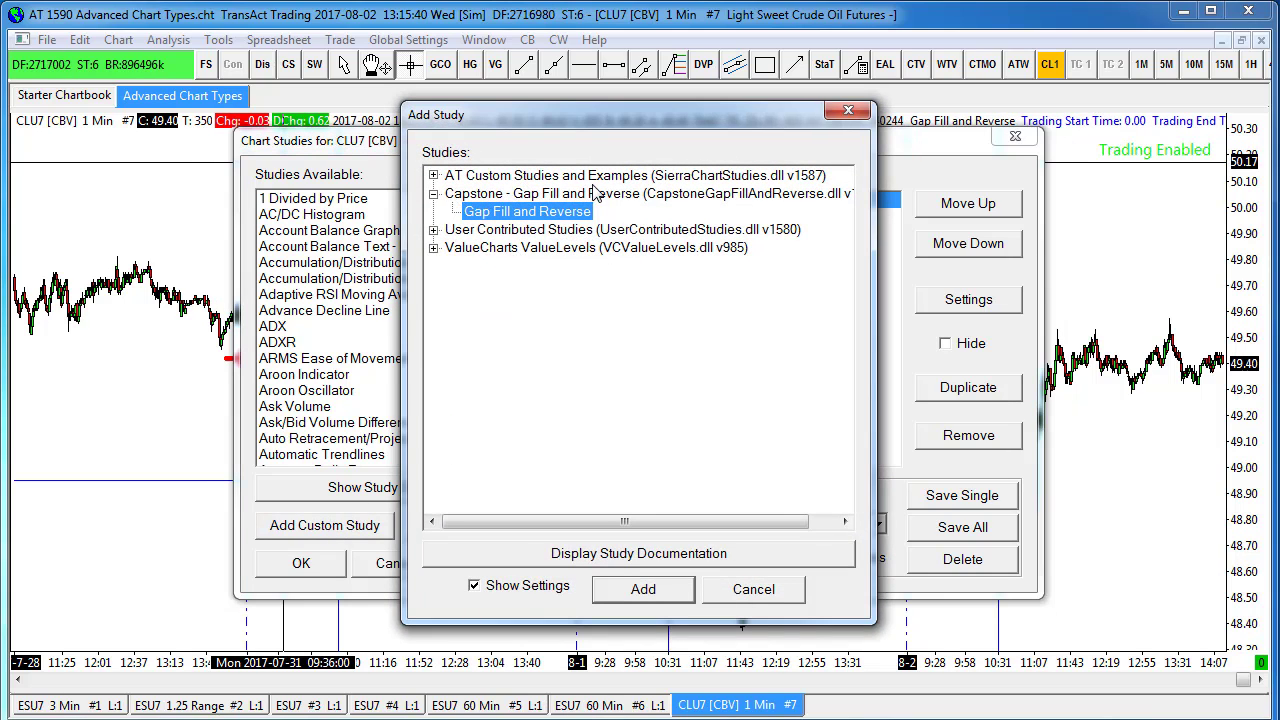
{"action": "left_click", "coordinate": [664, 592]}
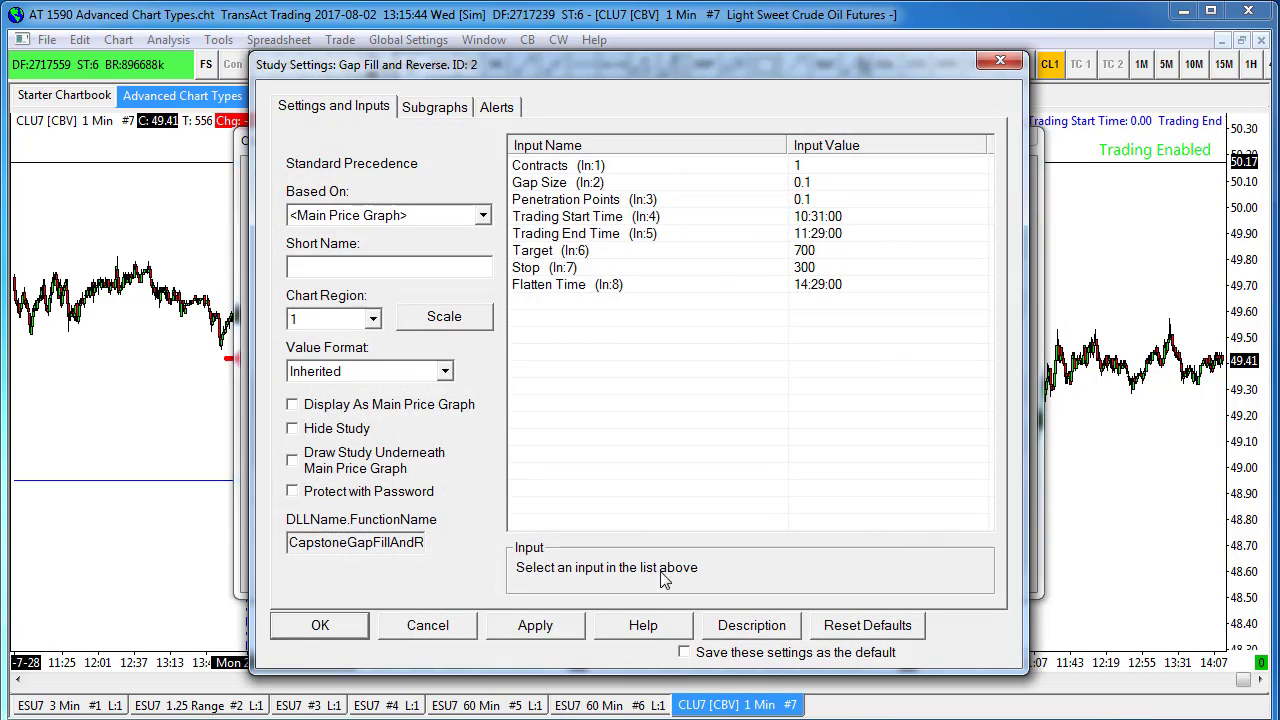
{"action": "left_click", "coordinate": [422, 632]}
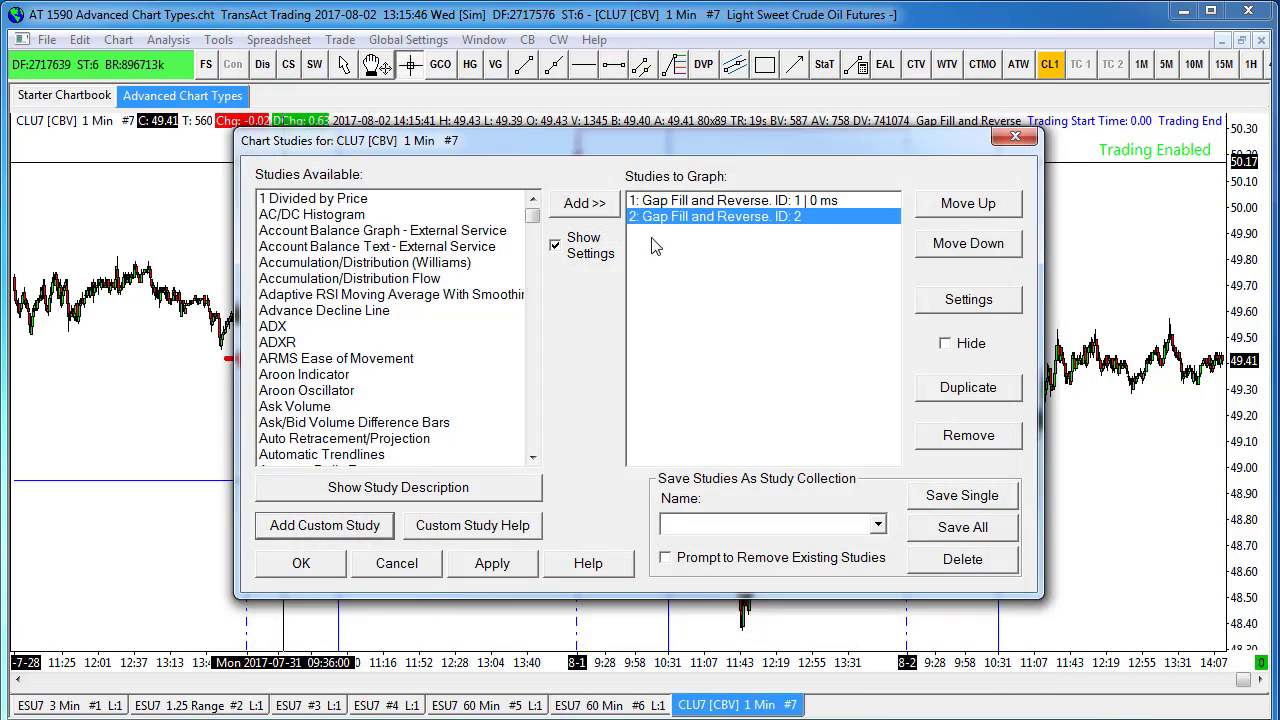
{"action": "left_click", "coordinate": [970, 440]}
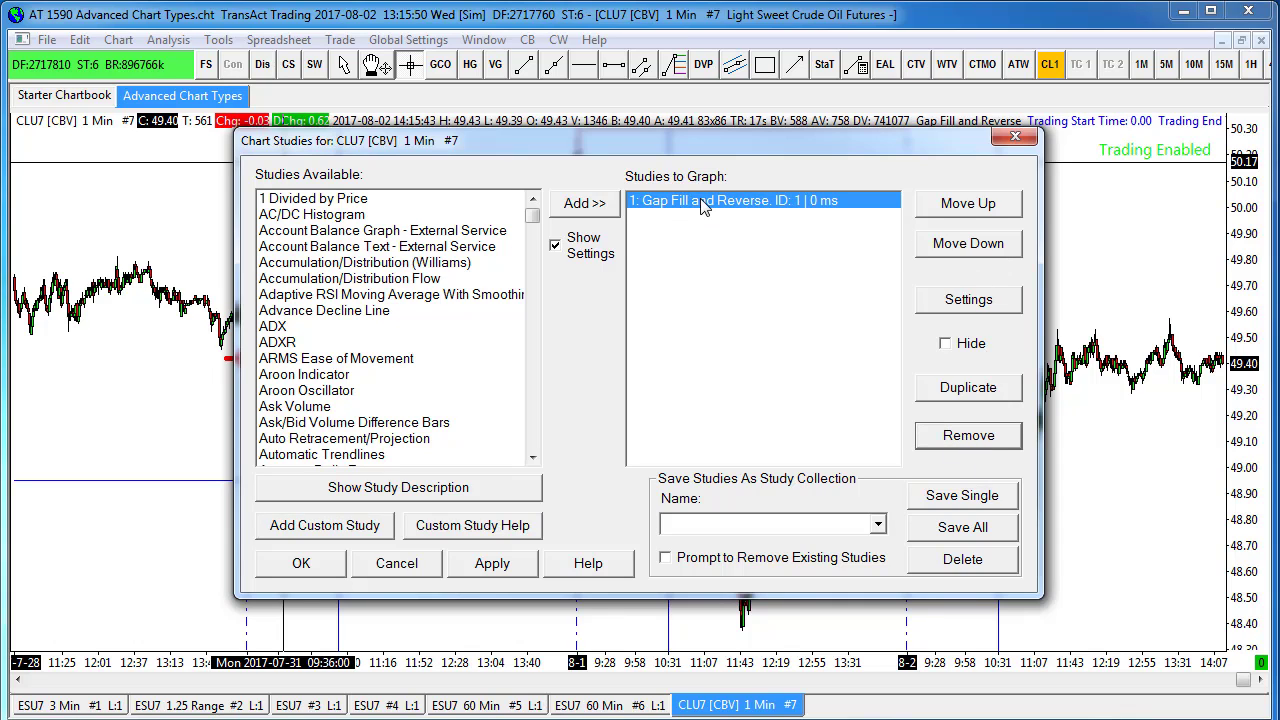
Review the input values of the chart's Gap Fill and Reverse study, including trading times, target, stop and flatten time
{"action": "left_click", "coordinate": [972, 304]}
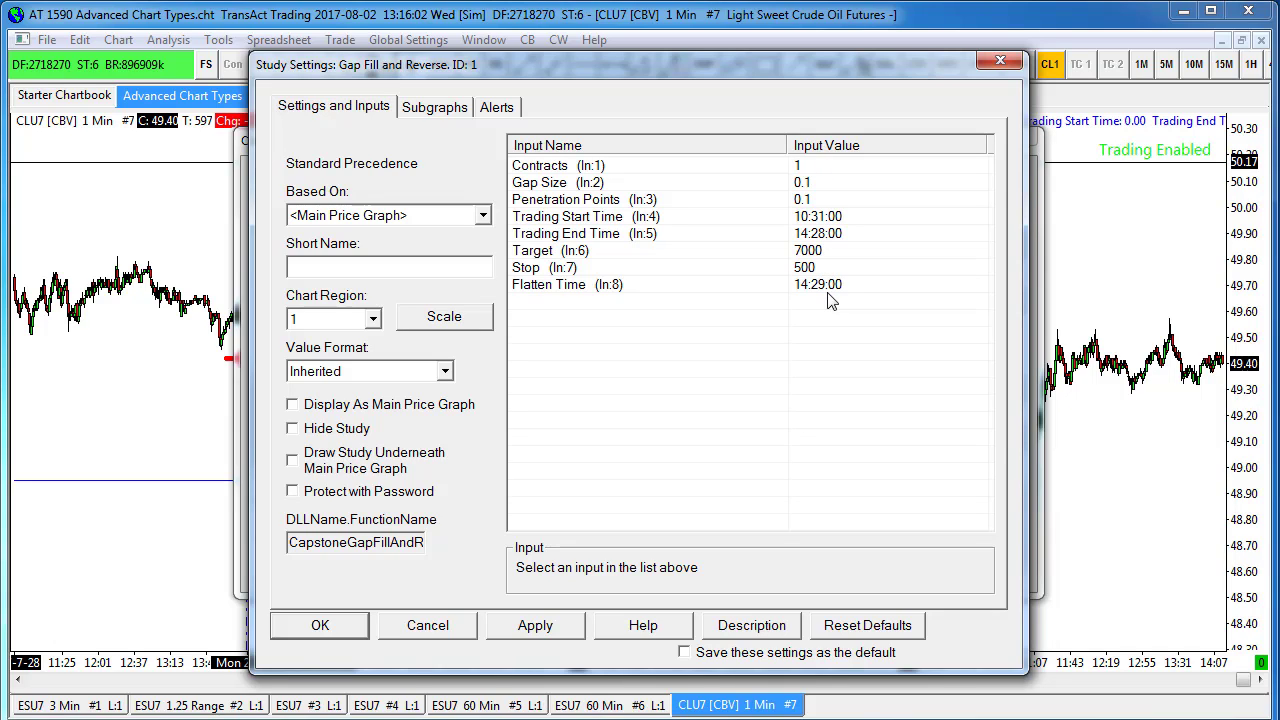
{"action": "left_click", "coordinate": [322, 625]}
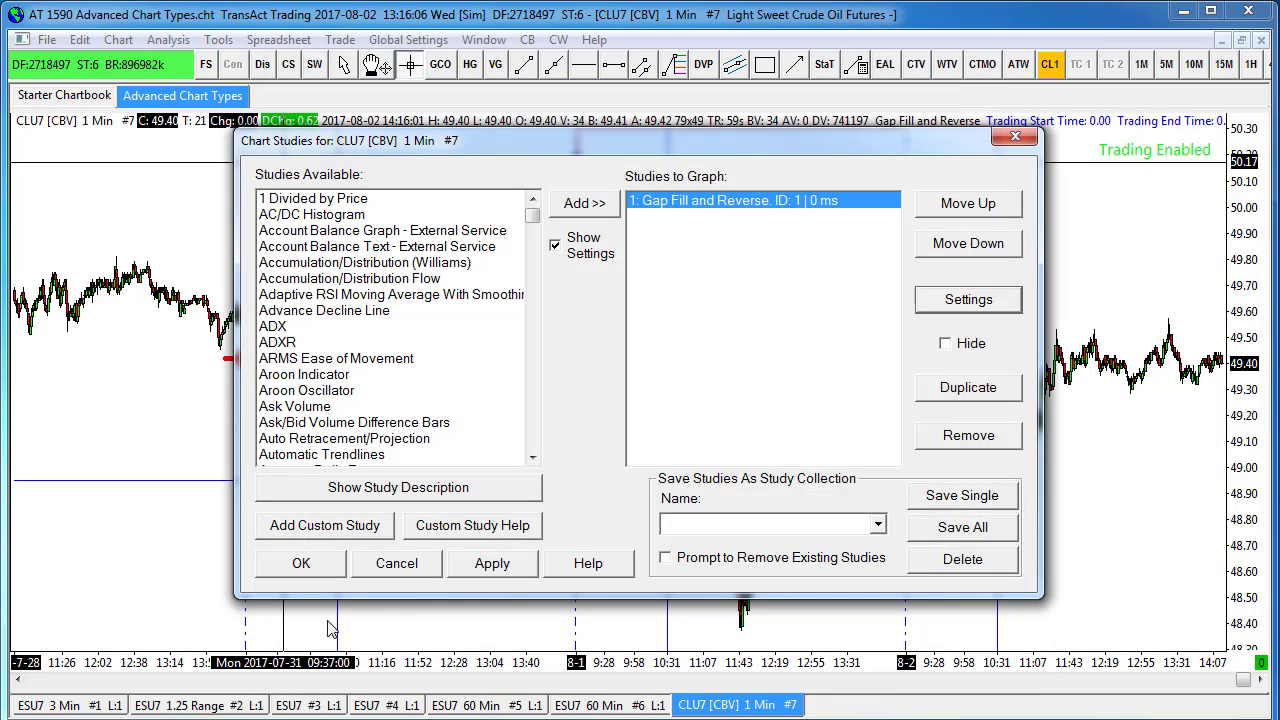
{"action": "left_click", "coordinate": [303, 575]}
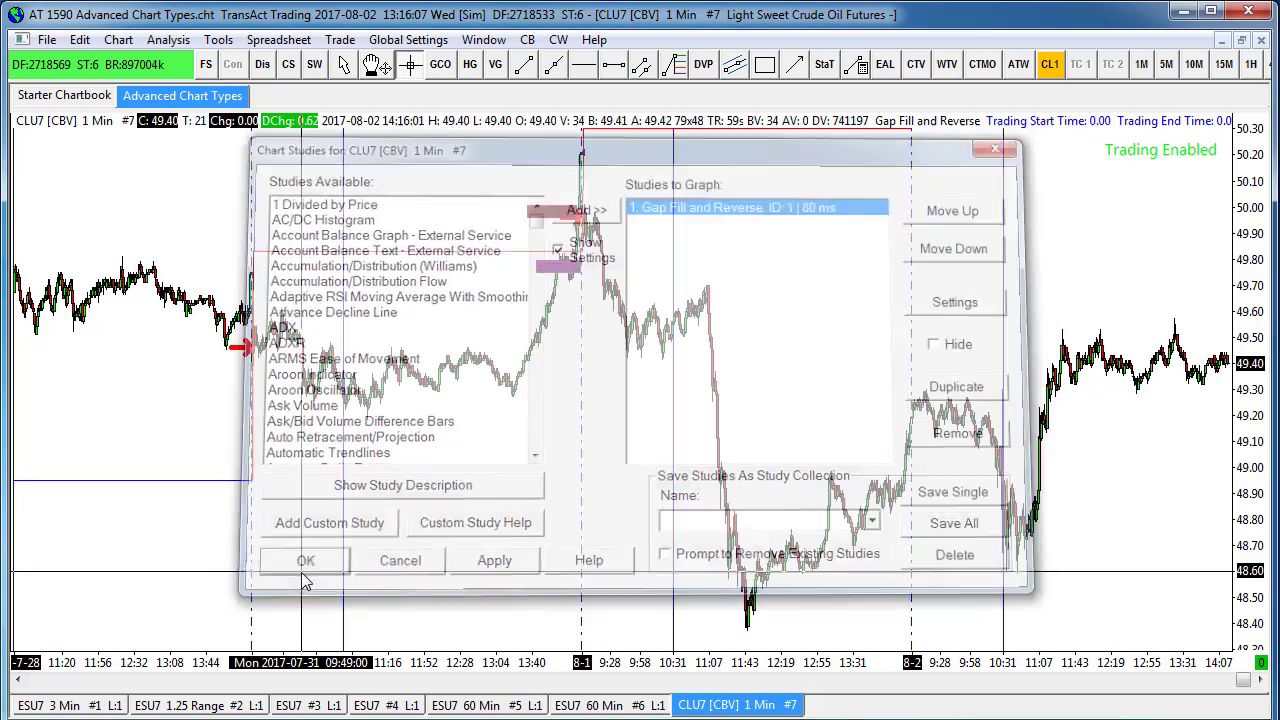
Review the CLU7 chart's session start and end times and its continuous contract options in the chart settings
{"action": "left_click", "coordinate": [118, 40]}
{"action": "left_click", "coordinate": [150, 61]}
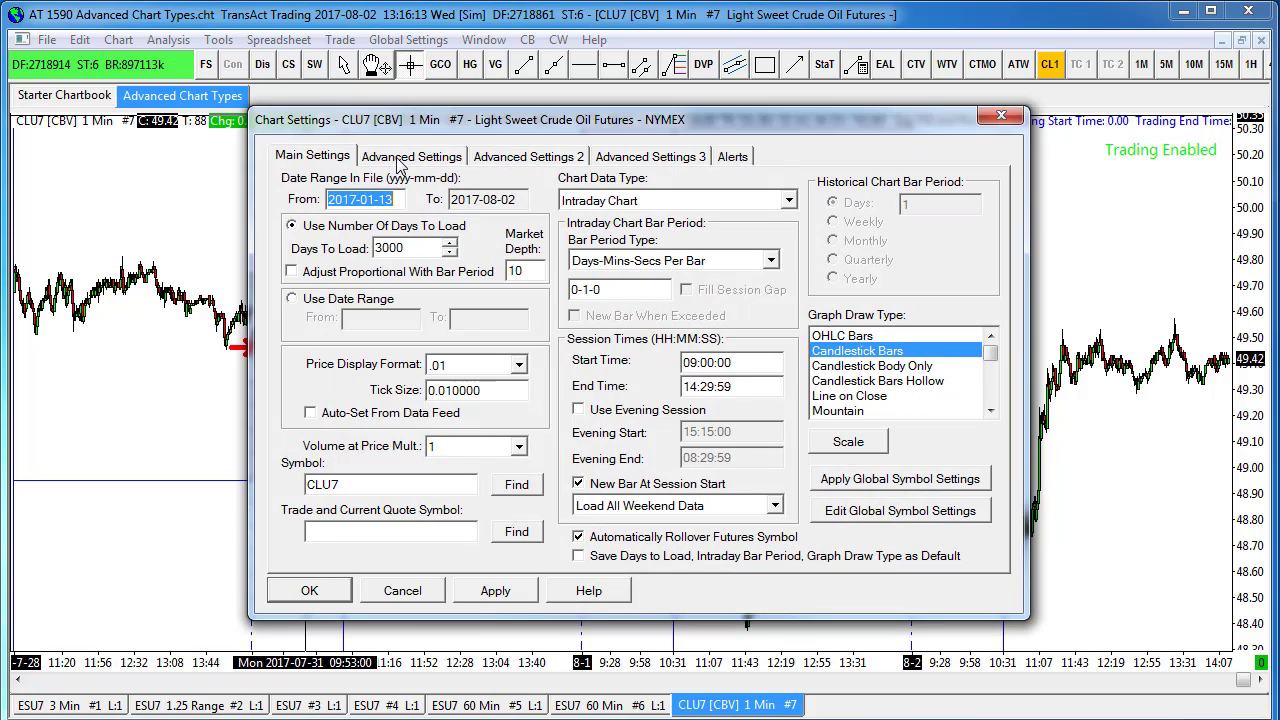
{"action": "left_click", "coordinate": [767, 357]}
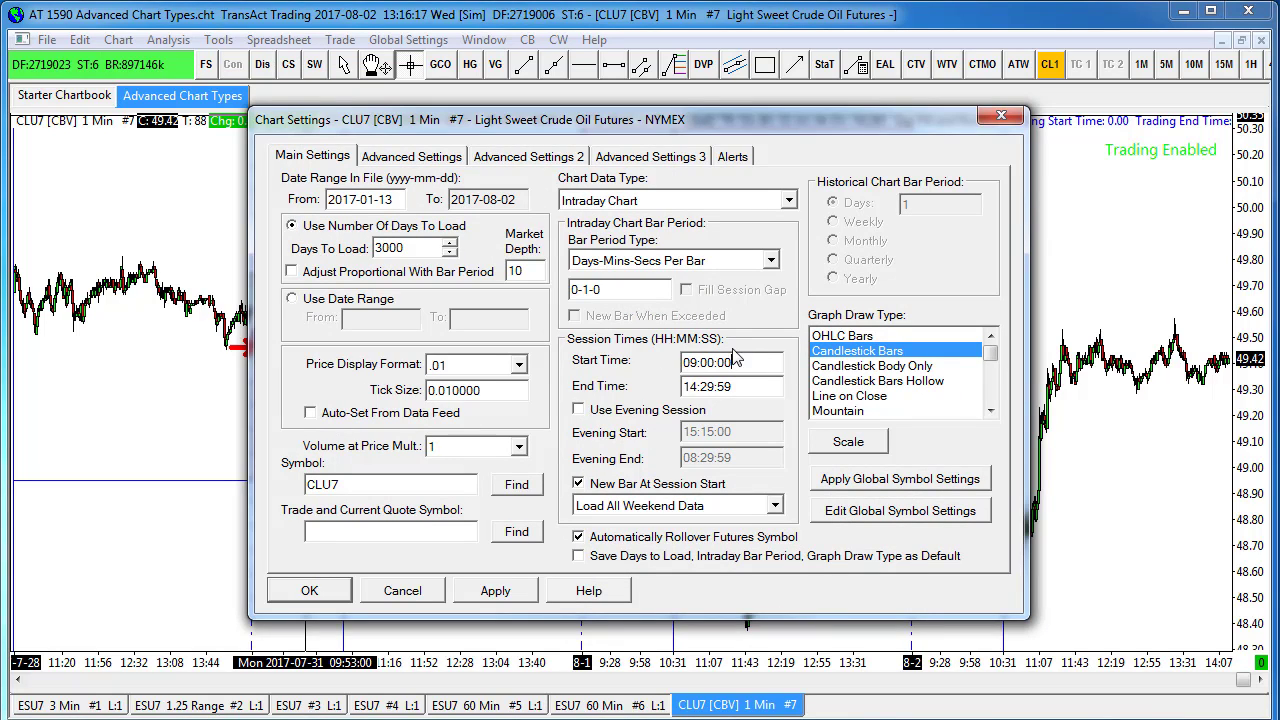
{"action": "left_click", "coordinate": [740, 388]}
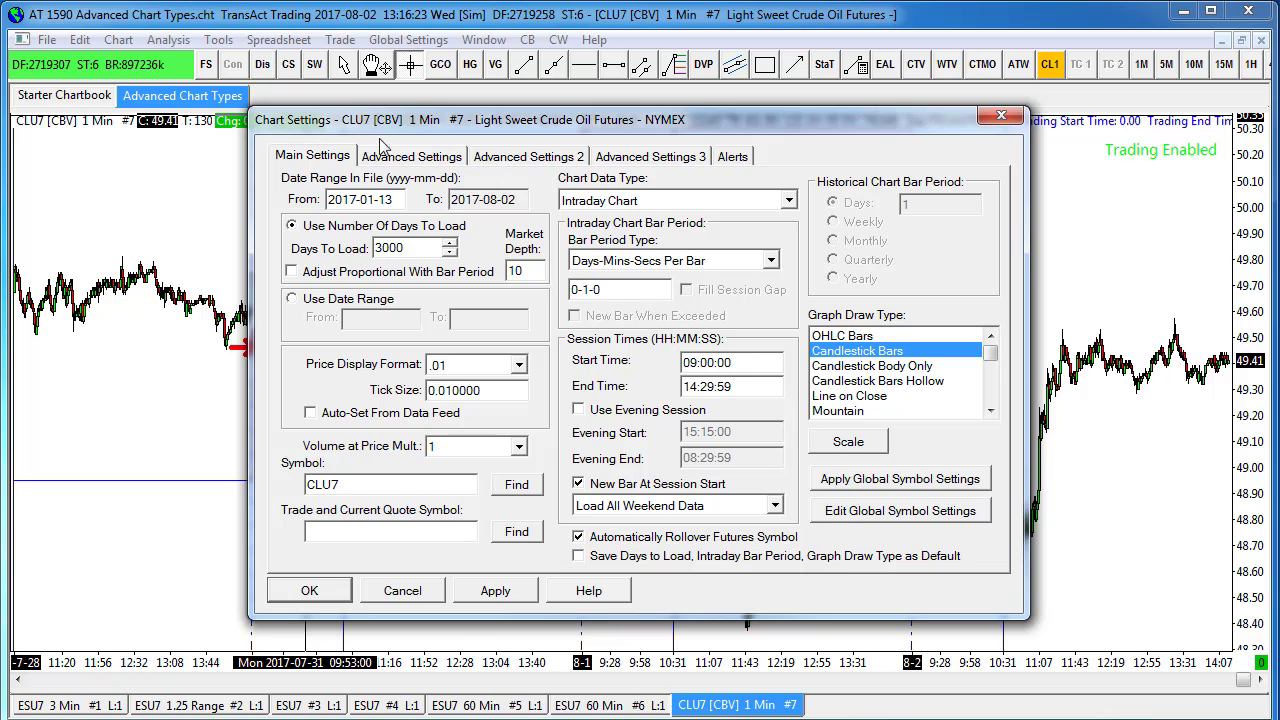
{"action": "left_click", "coordinate": [401, 158]}
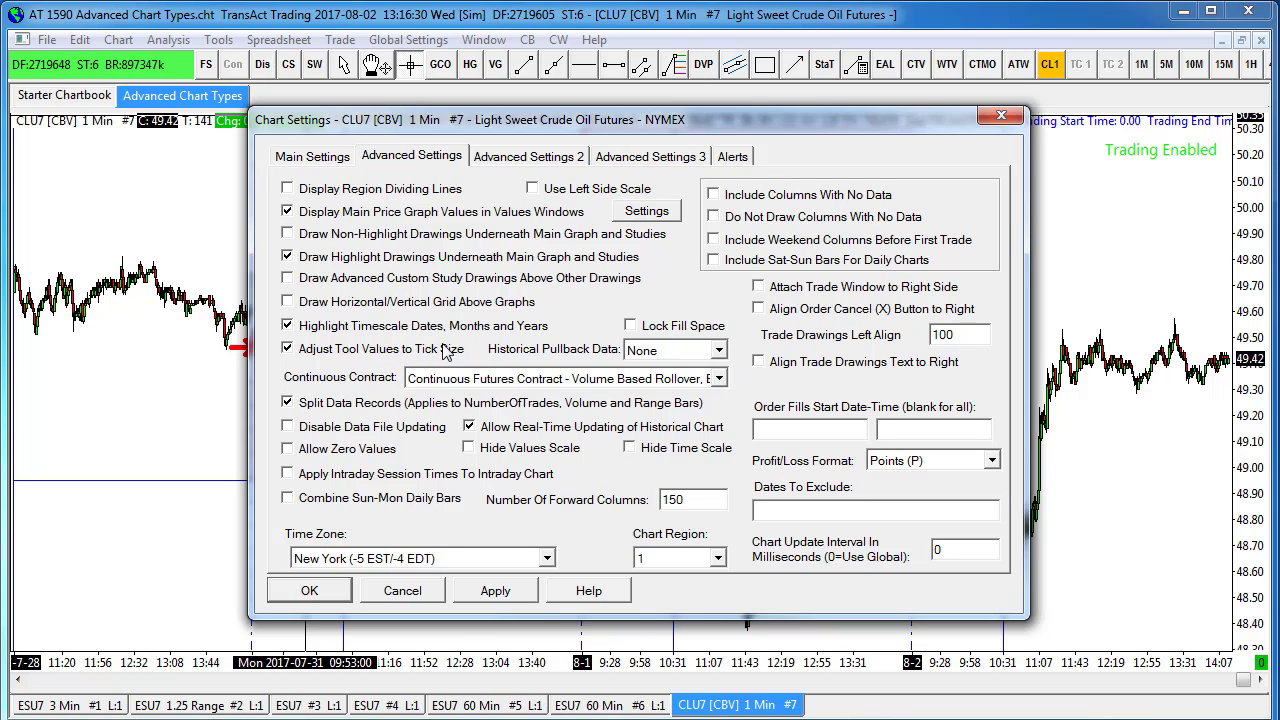
{"action": "left_click", "coordinate": [720, 379]}
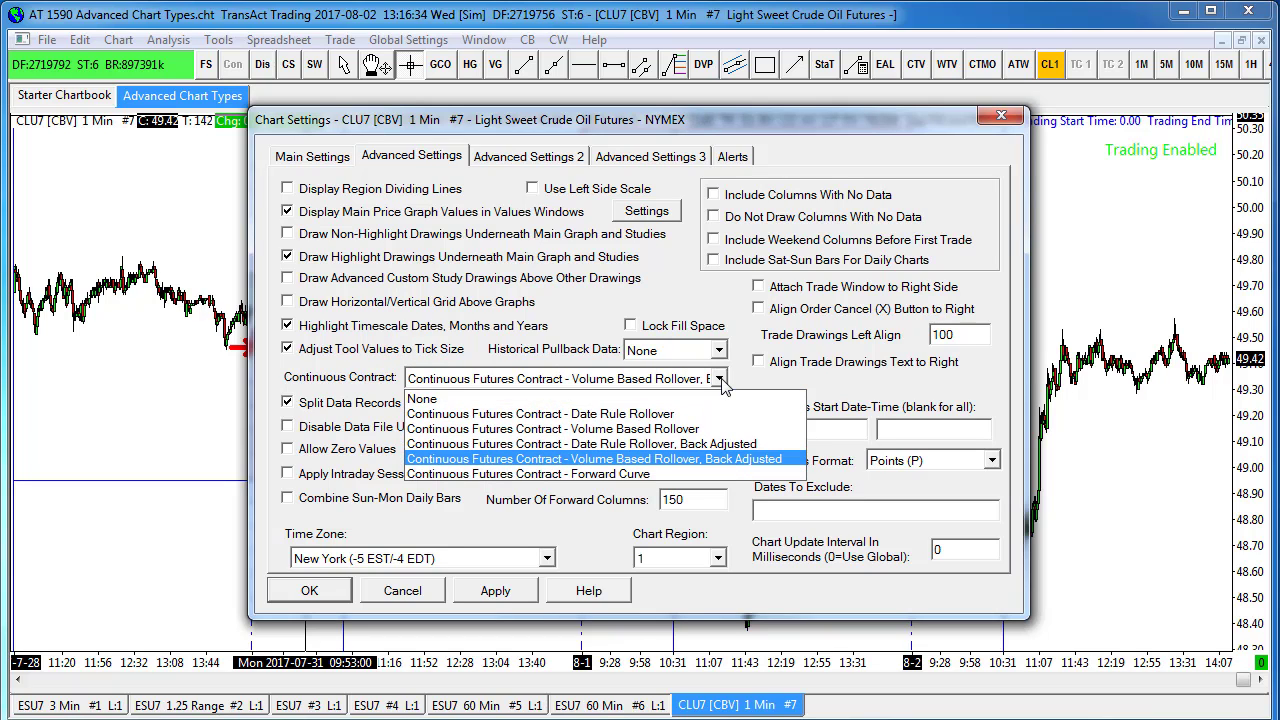
{"action": "left_click", "coordinate": [720, 380]}
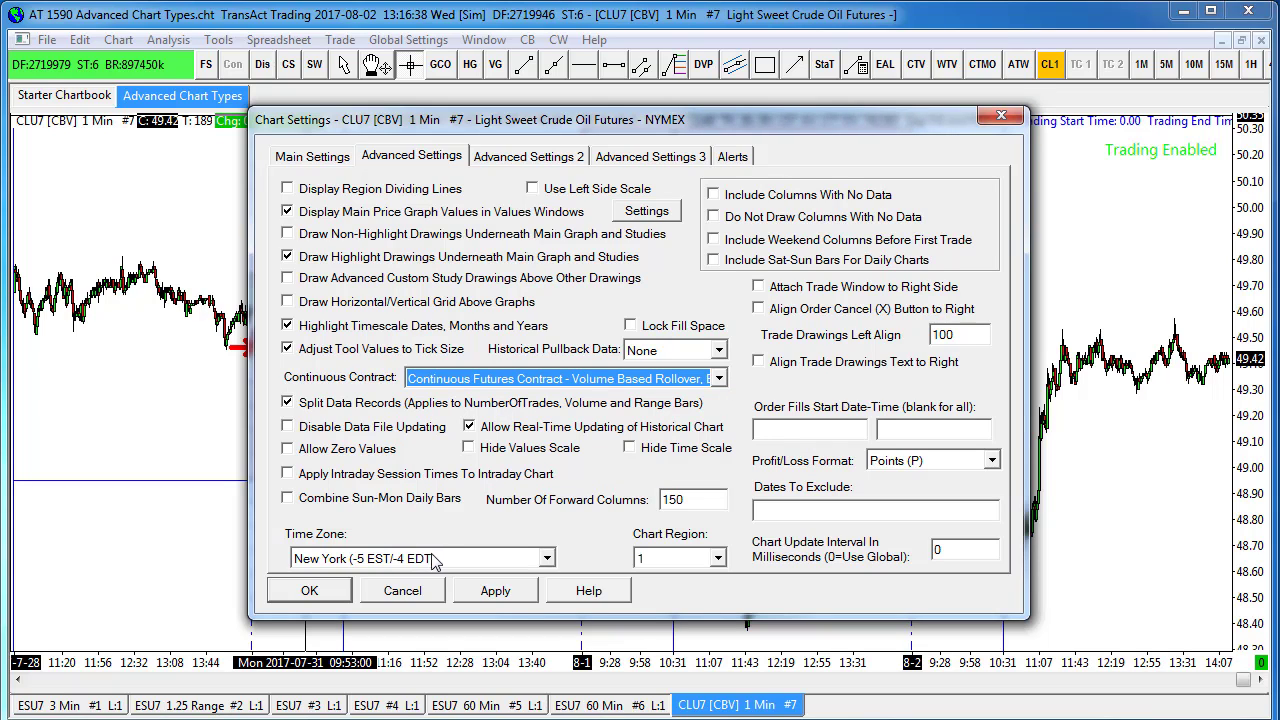
Look through the remaining advanced and alert settings of the chart, recheck the main settings and accept them
{"action": "left_click", "coordinate": [541, 157]}
{"action": "left_click", "coordinate": [652, 158]}
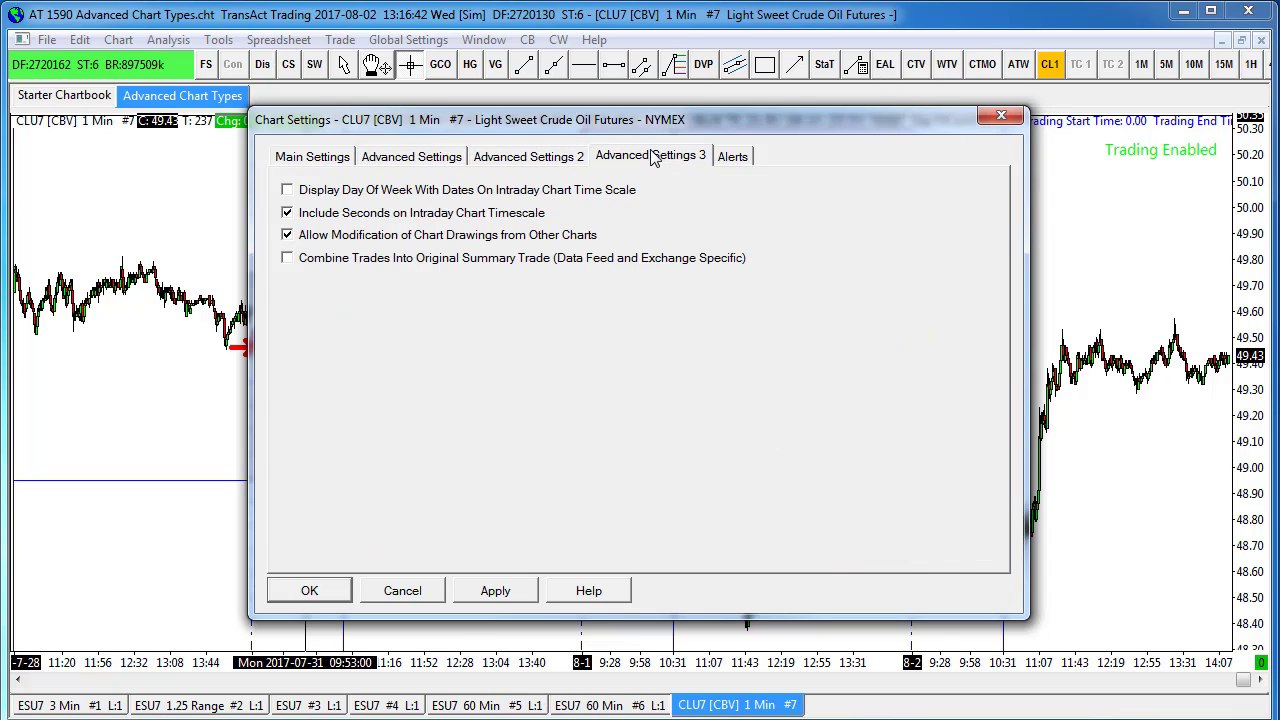
{"action": "left_click", "coordinate": [735, 160]}
{"action": "left_click", "coordinate": [650, 160]}
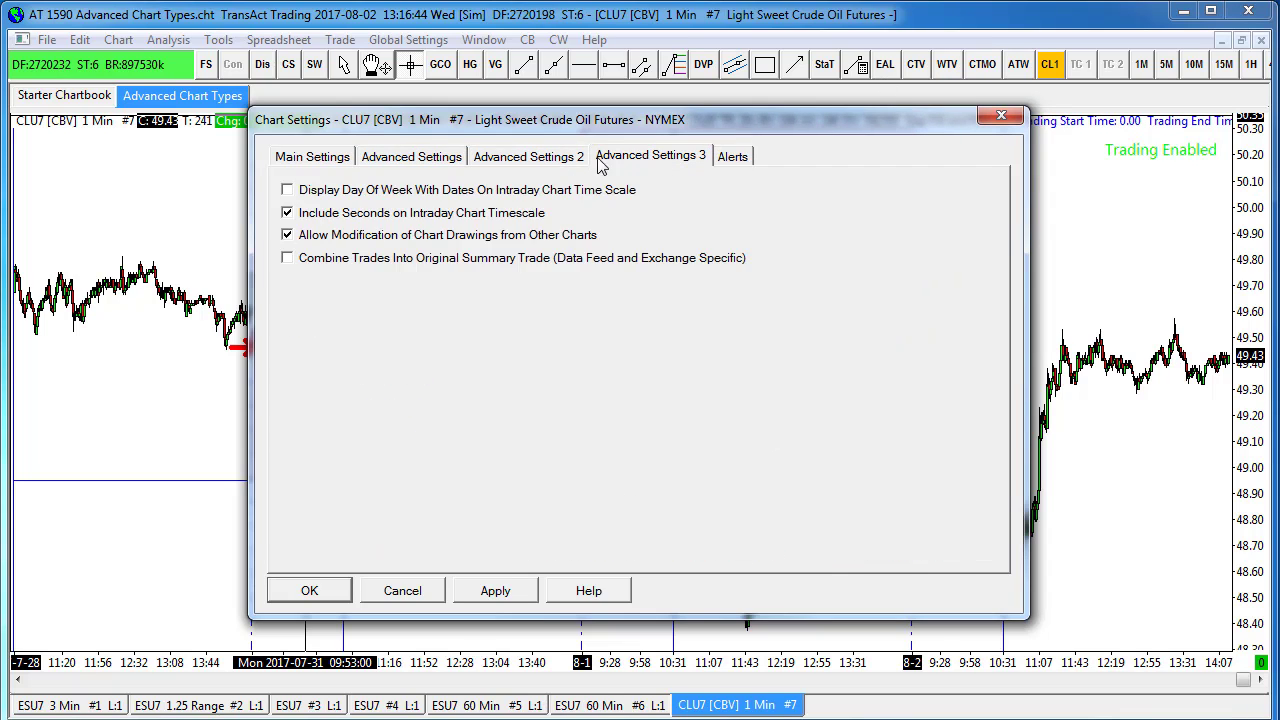
{"action": "left_click", "coordinate": [552, 161]}
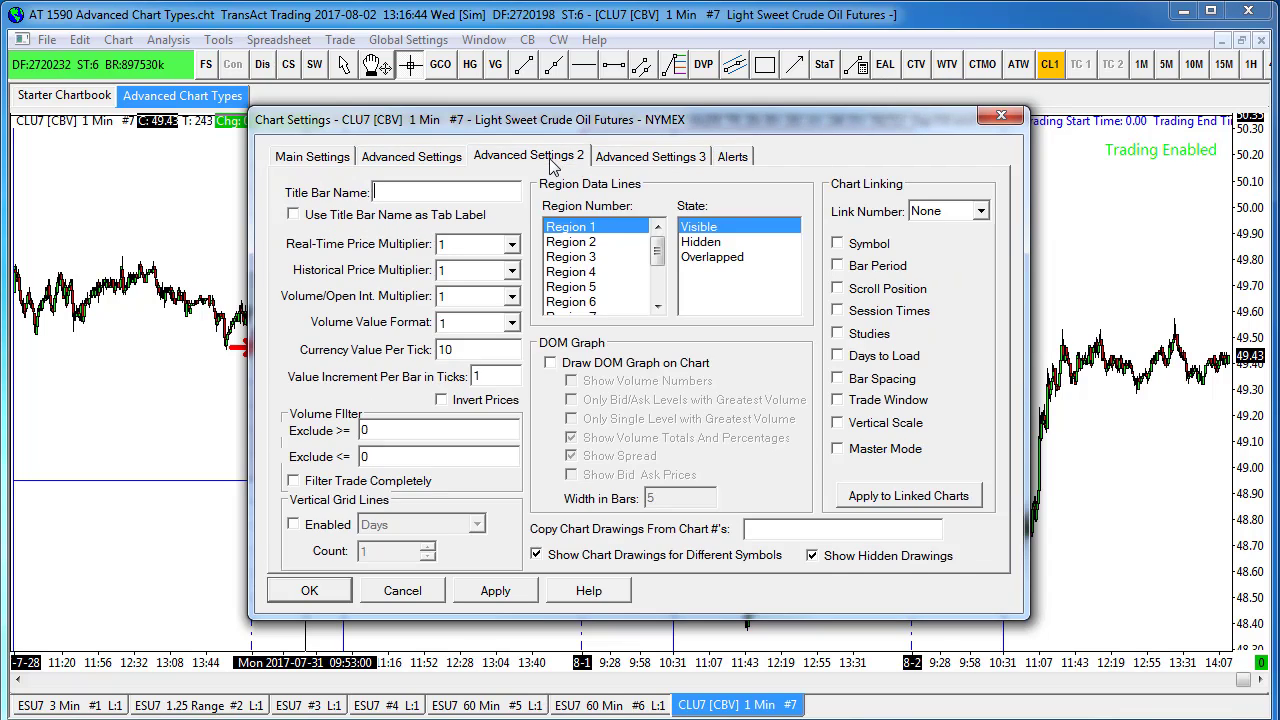
{"action": "left_click", "coordinate": [416, 160]}
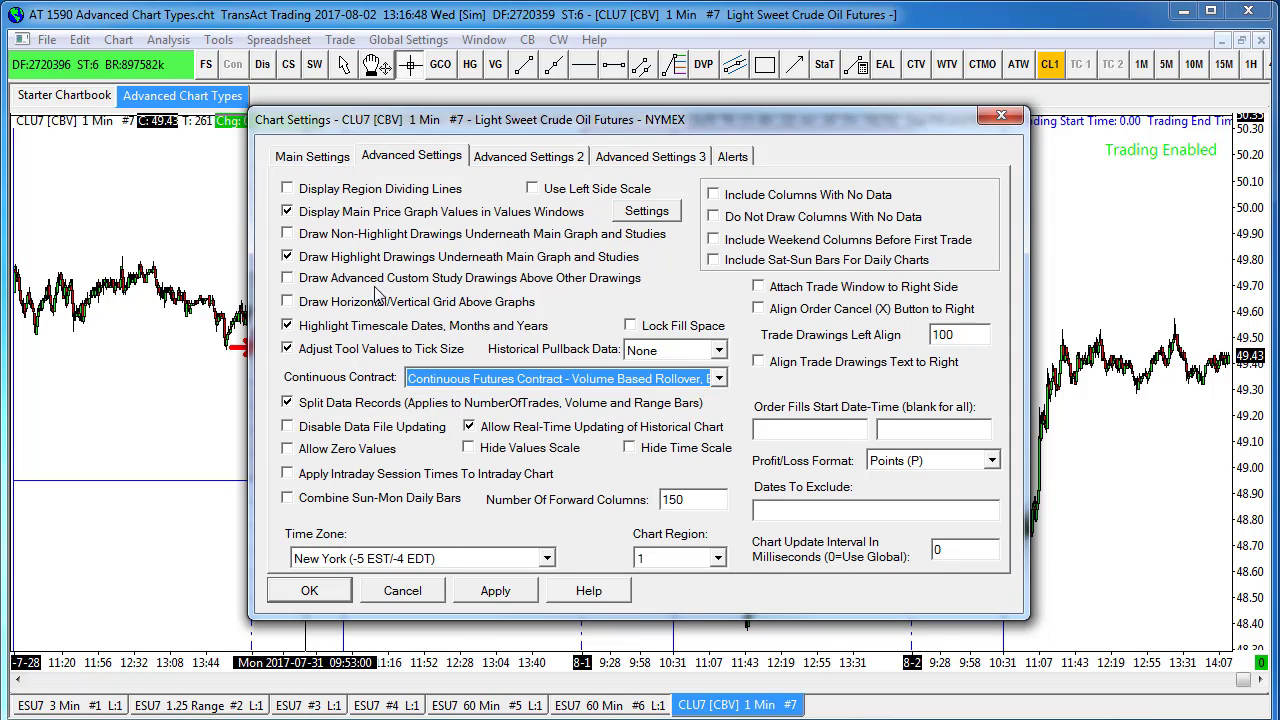
{"action": "left_click", "coordinate": [311, 160]}
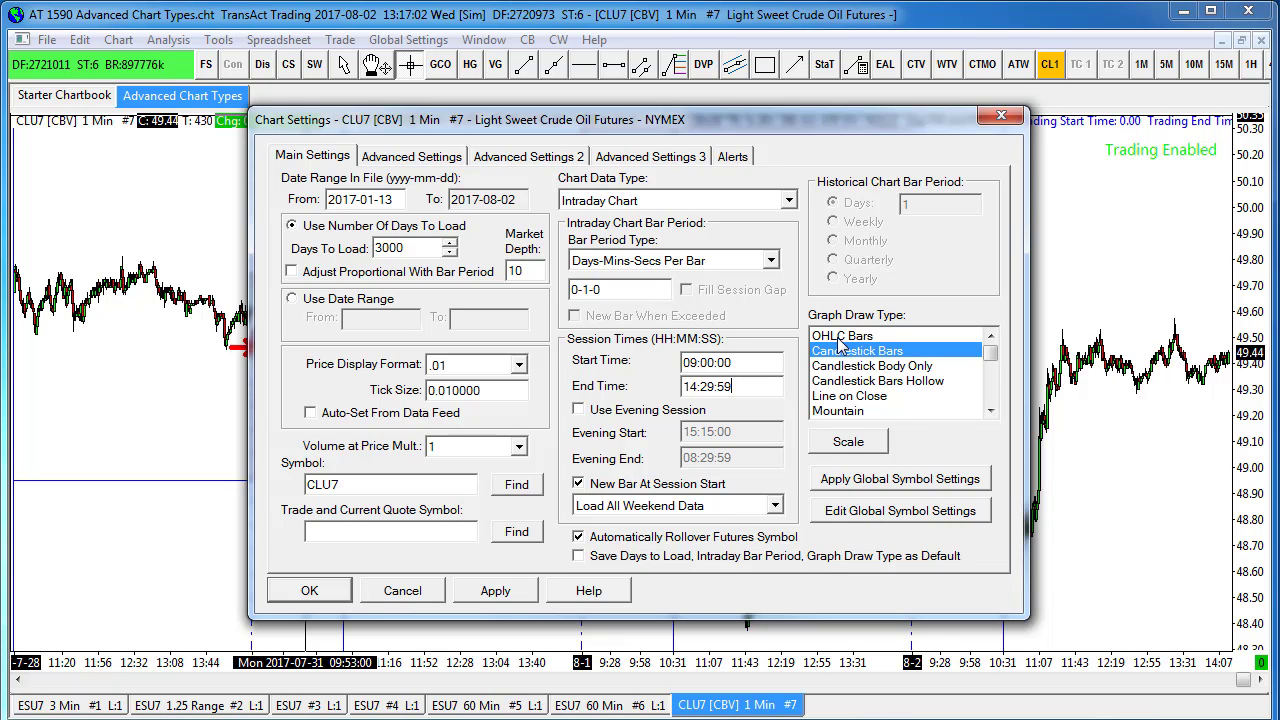
{"action": "left_click", "coordinate": [302, 592]}
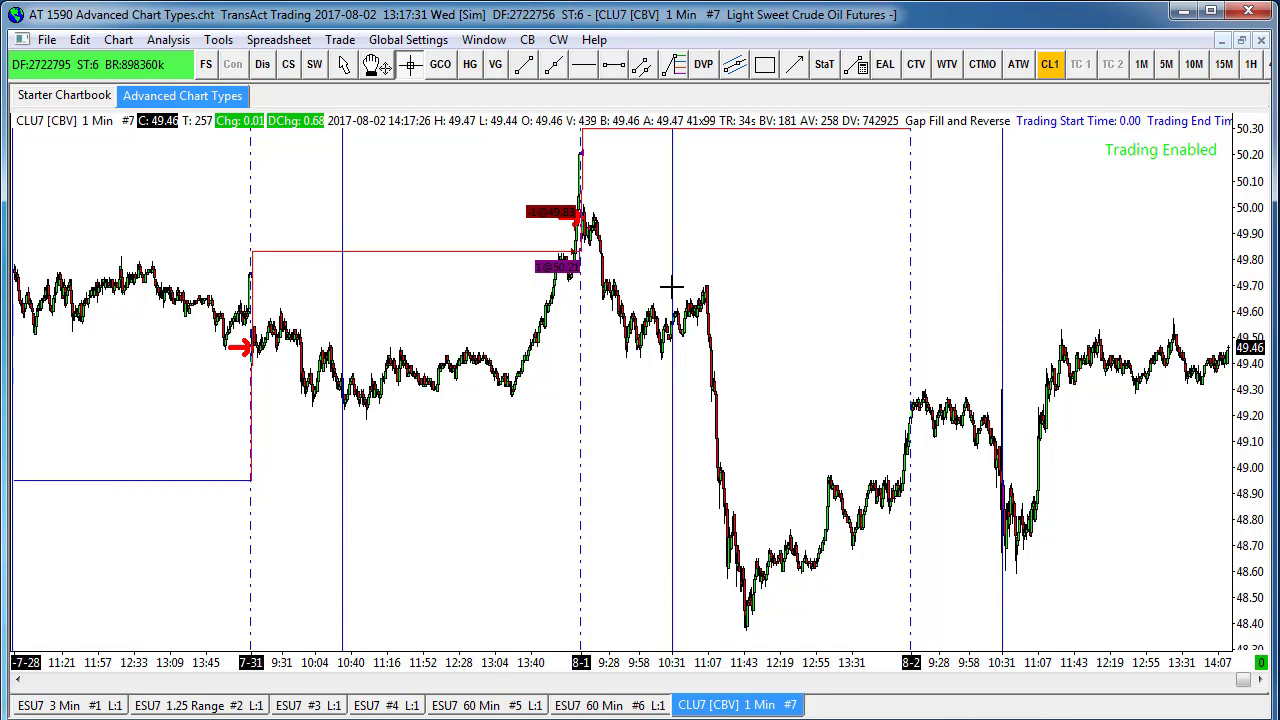
Examine the Gap Fill and Reverse entry and exit on the July 27 session of the CLU7 chart
{"action": "left_click", "coordinate": [620, 682]}
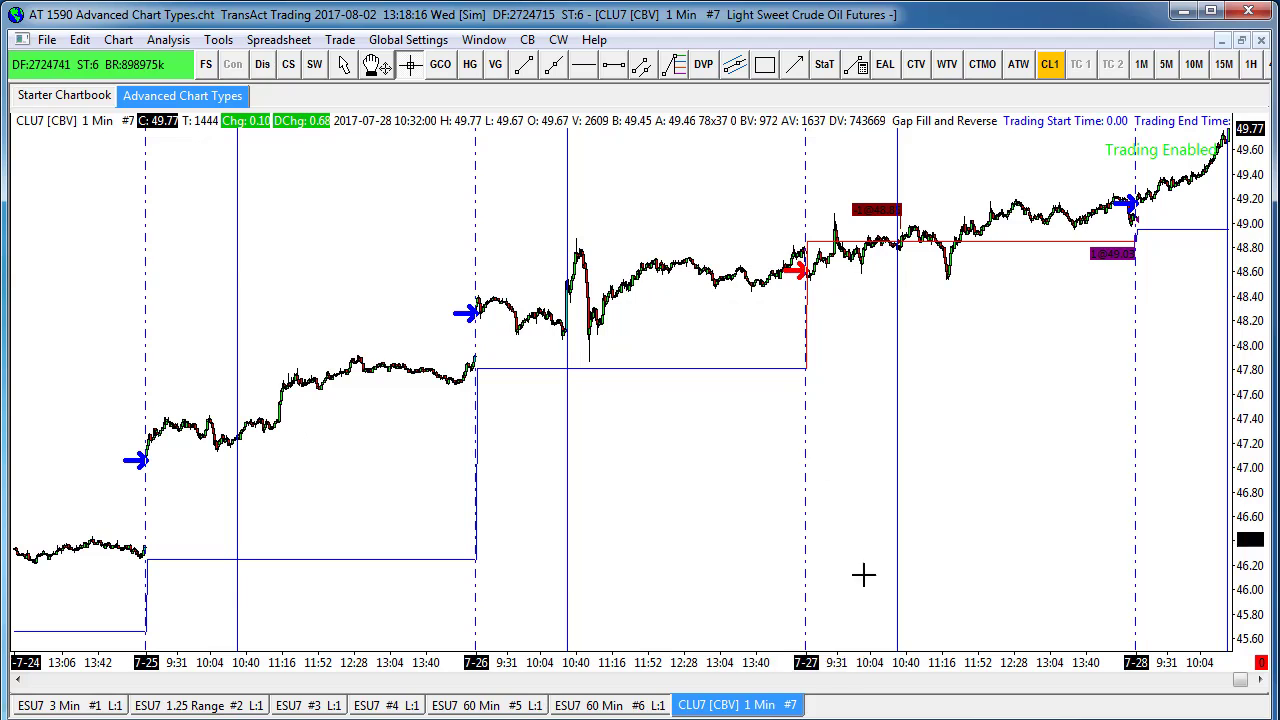
{"action": "scroll", "coordinate": [980, 652], "scroll_direction": "up", "scroll_amount": 3}
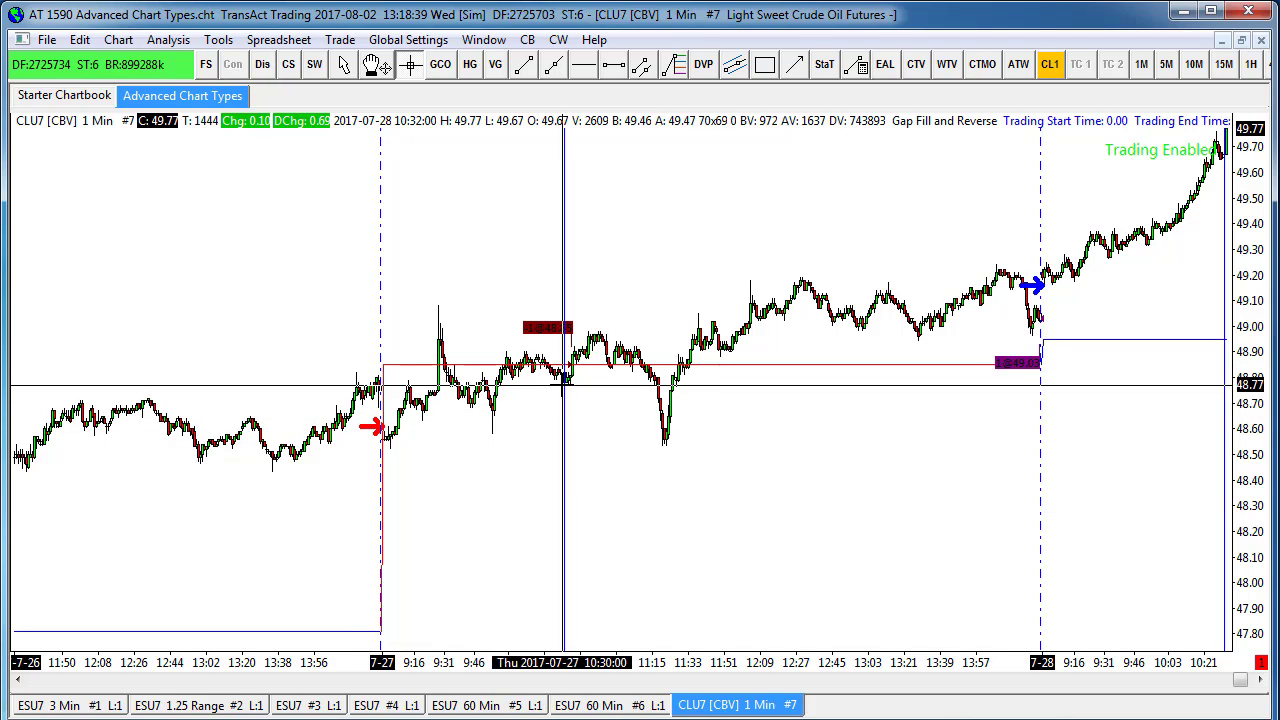
{"action": "scroll", "coordinate": [676, 662], "scroll_direction": "down", "scroll_amount": 3}
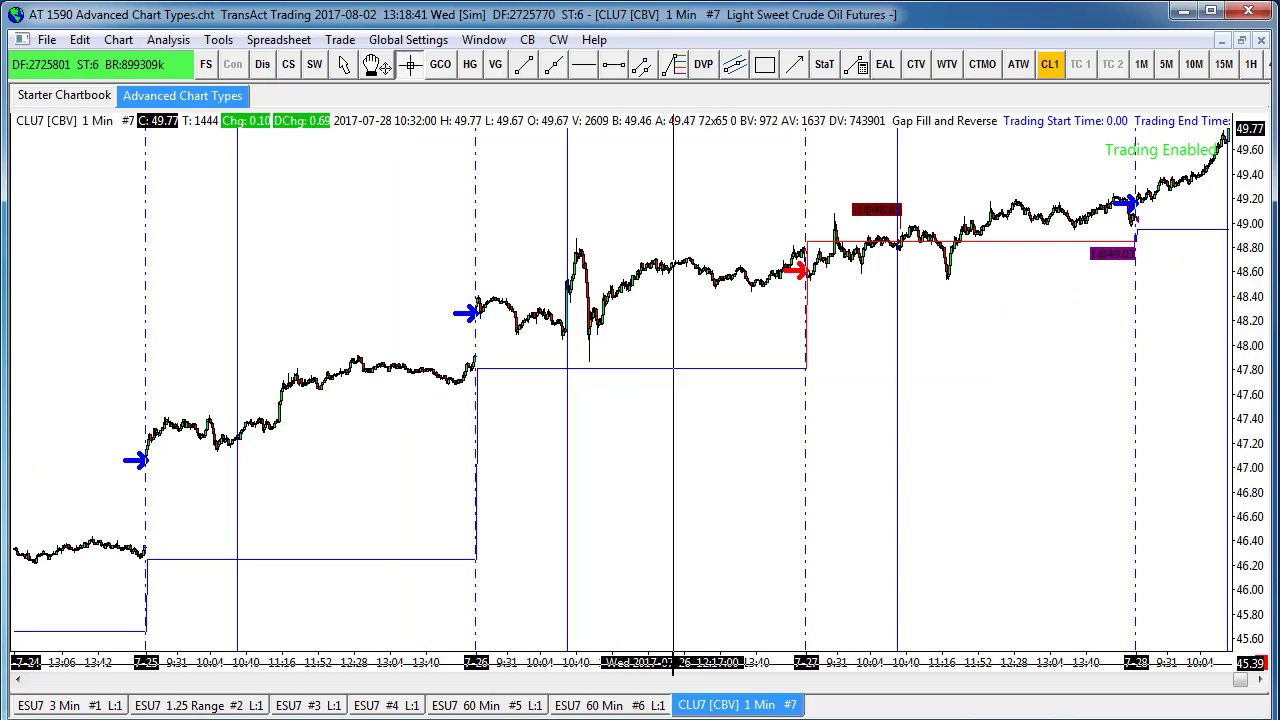
{"action": "scroll", "coordinate": [683, 662], "scroll_direction": "up", "scroll_amount": 3}
{"action": "scroll", "coordinate": [548, 655], "scroll_direction": "up", "scroll_amount": 2}
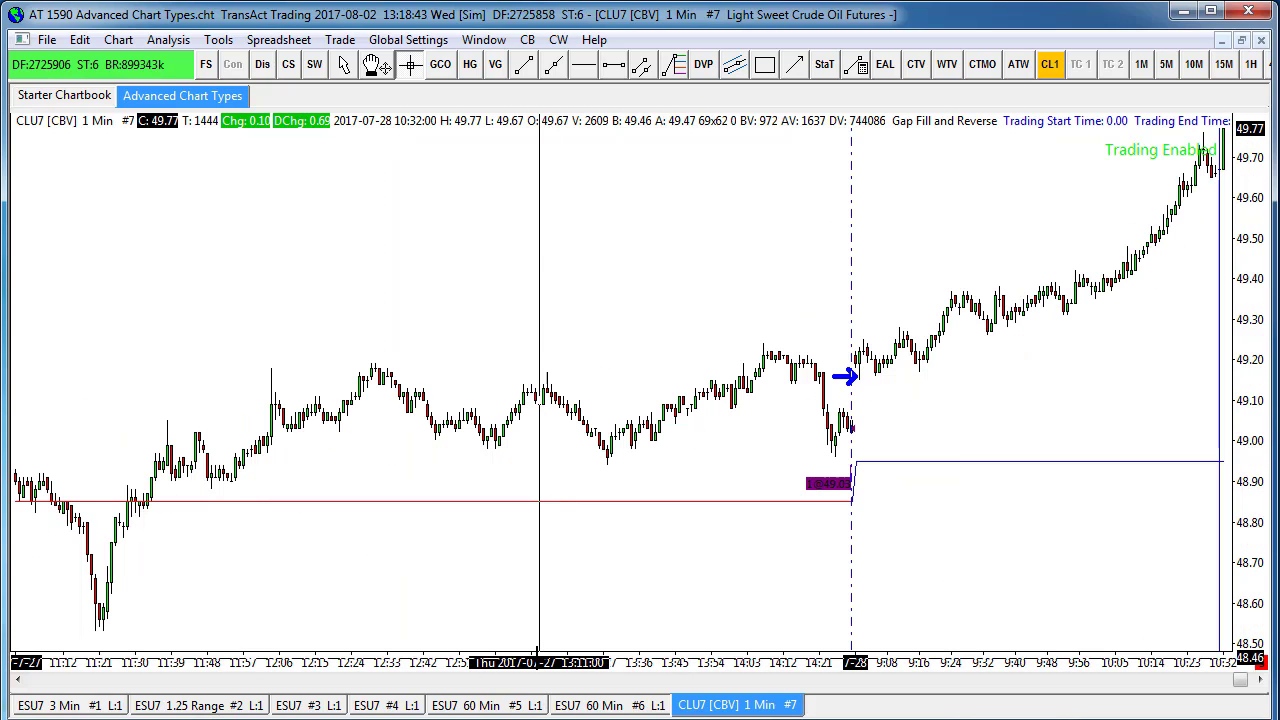
{"action": "left_click", "coordinate": [420, 684]}
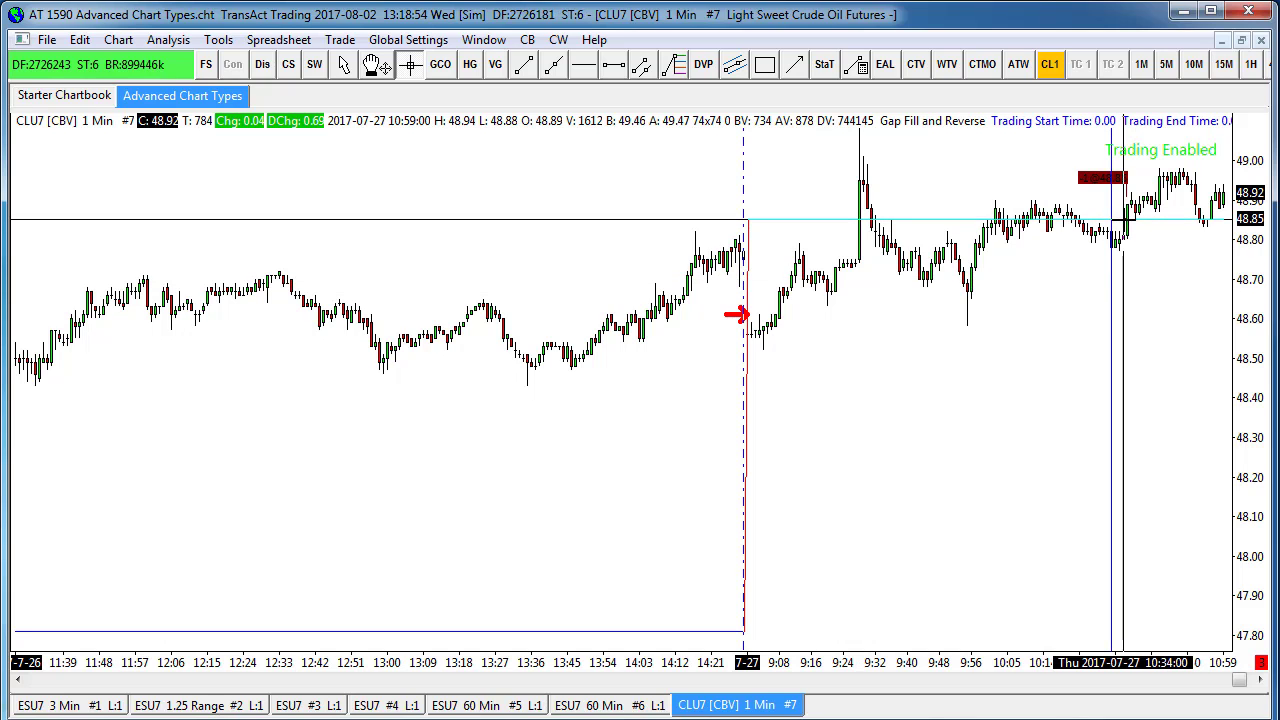
{"action": "left_click", "coordinate": [1261, 680]}
{"action": "left_click_drag", "start_coordinate": [1261, 680], "coordinate": [1261, 680]}
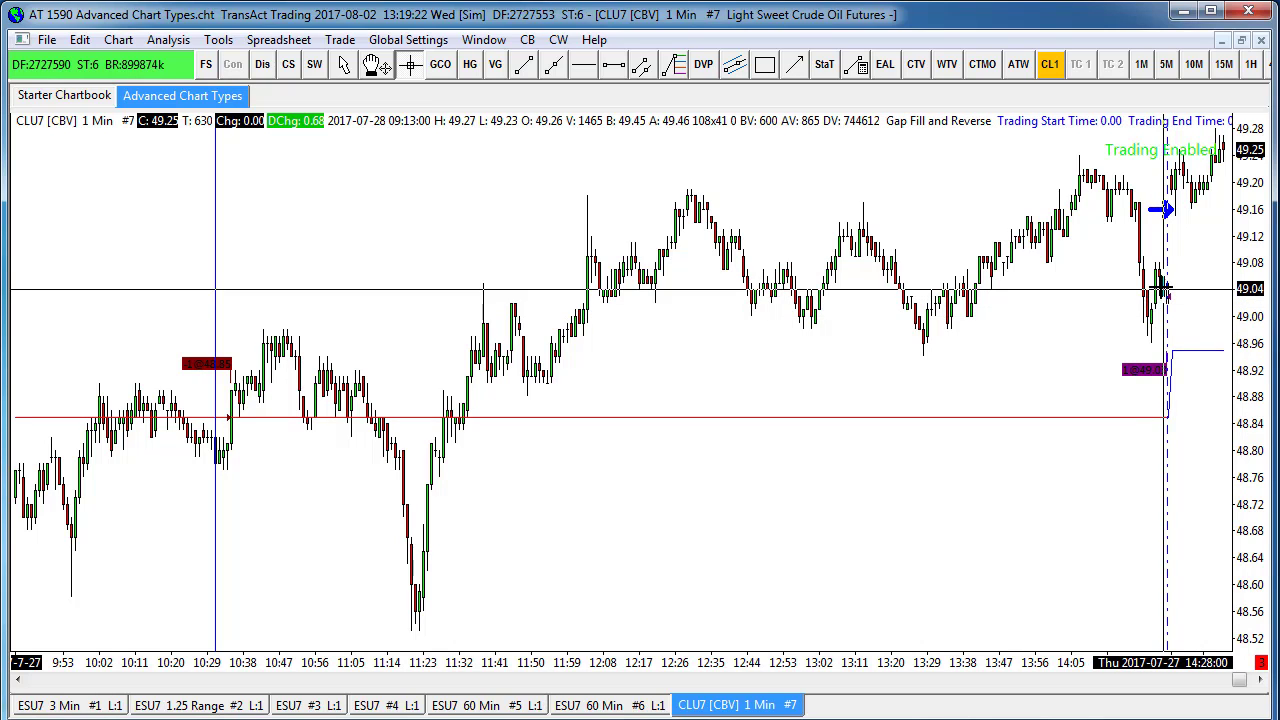
Check the chart's trading-enabled option for the Gap Fill and Reverse study without changing it
{"action": "right_click", "coordinate": [789, 151]}
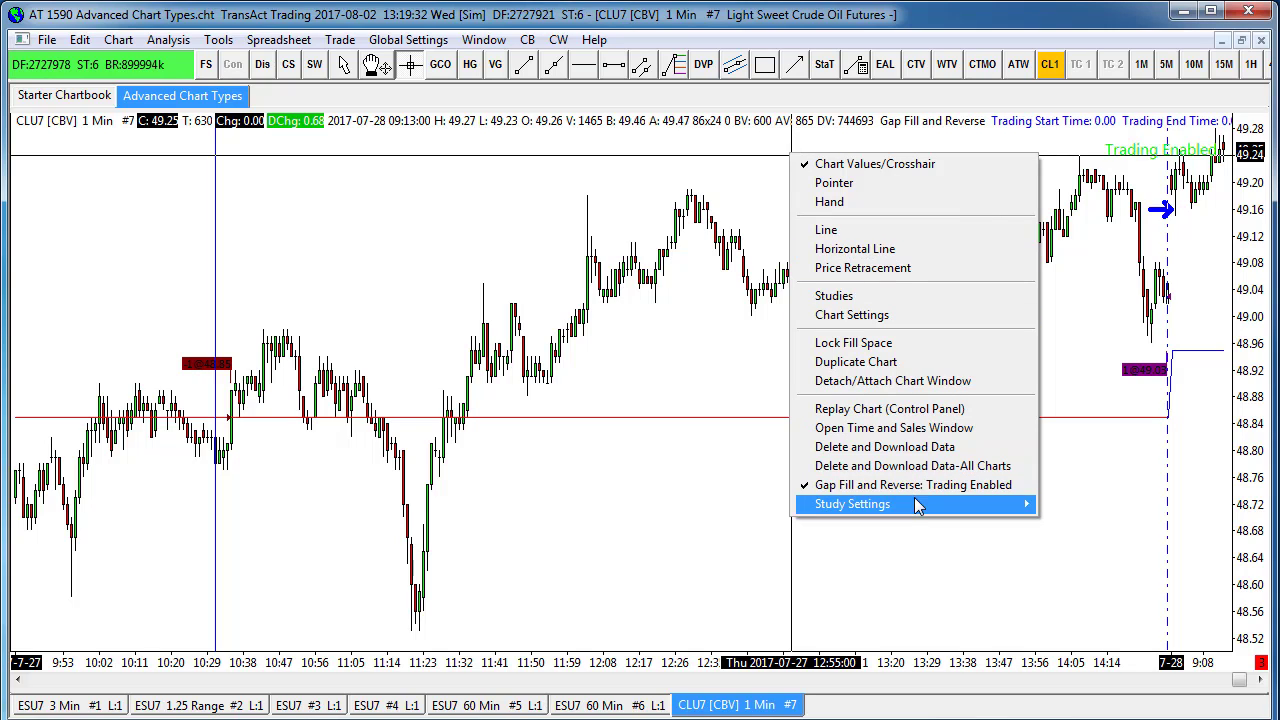
{"action": "mouse_move", "coordinate": [915, 505]}
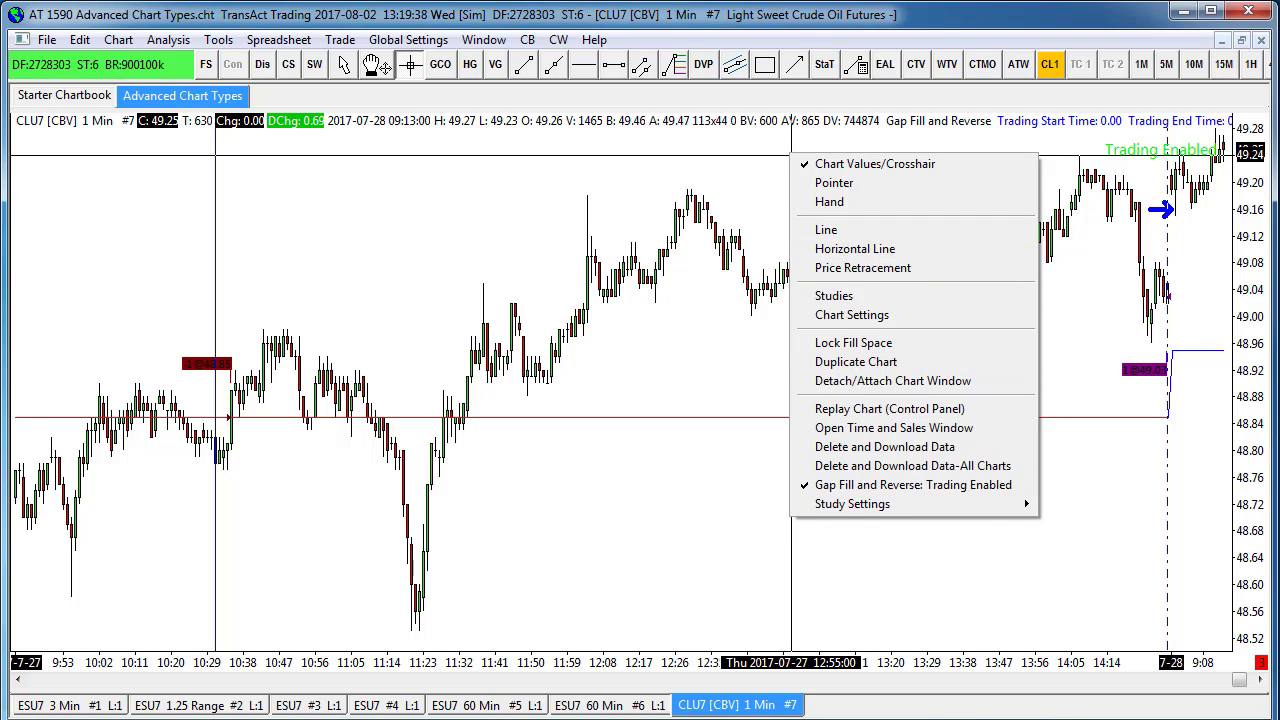
{"action": "key", "text": "Escape"}
{"action": "right_click", "coordinate": [956, 147]}
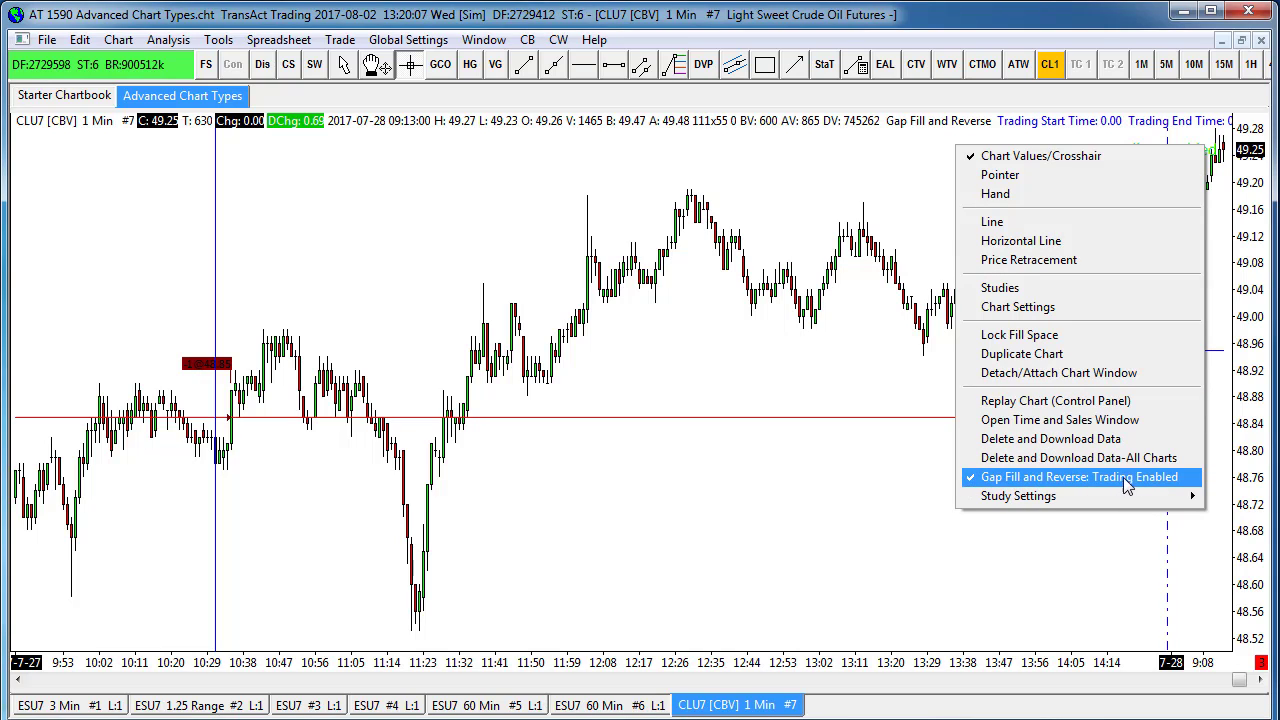
{"action": "left_click", "coordinate": [663, 405]}
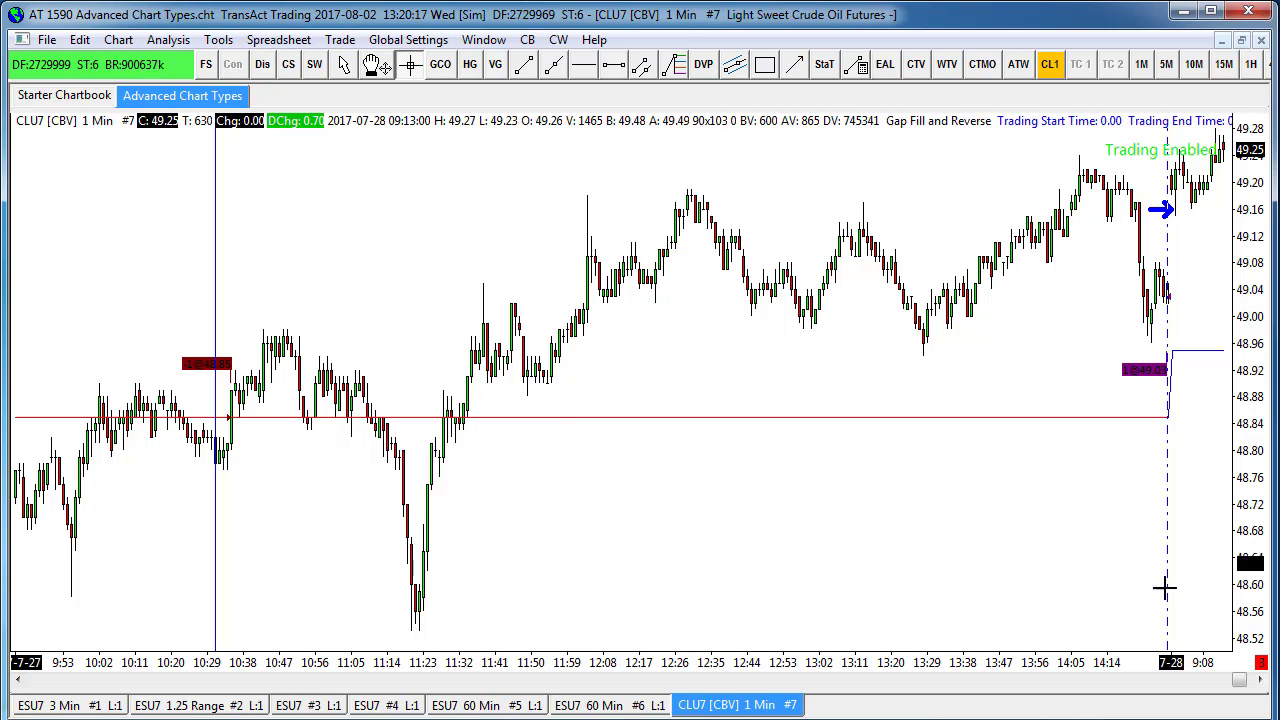
Disconnect from the data feed and run a bar-based AutoTrade backtest on the CLU7 chart, clearing old test data, with a processing increment of 250
{"action": "left_click", "coordinate": [1250, 680]}
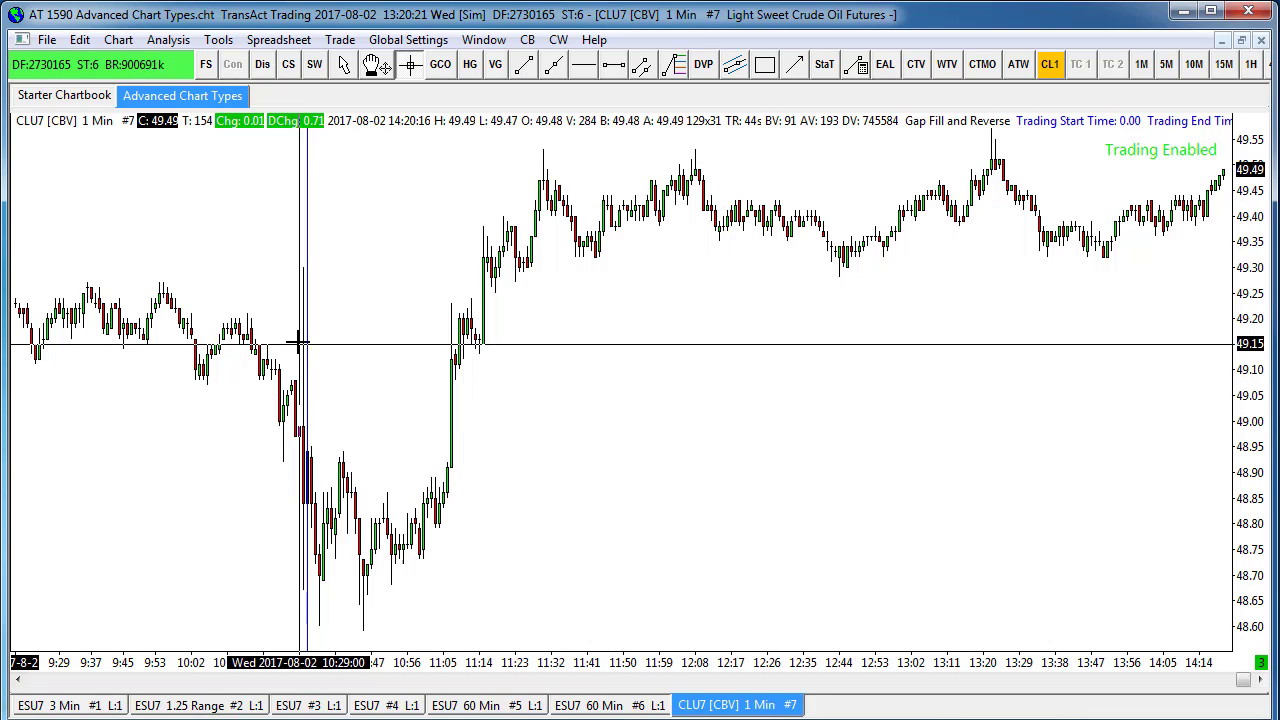
{"action": "left_click", "coordinate": [260, 68]}
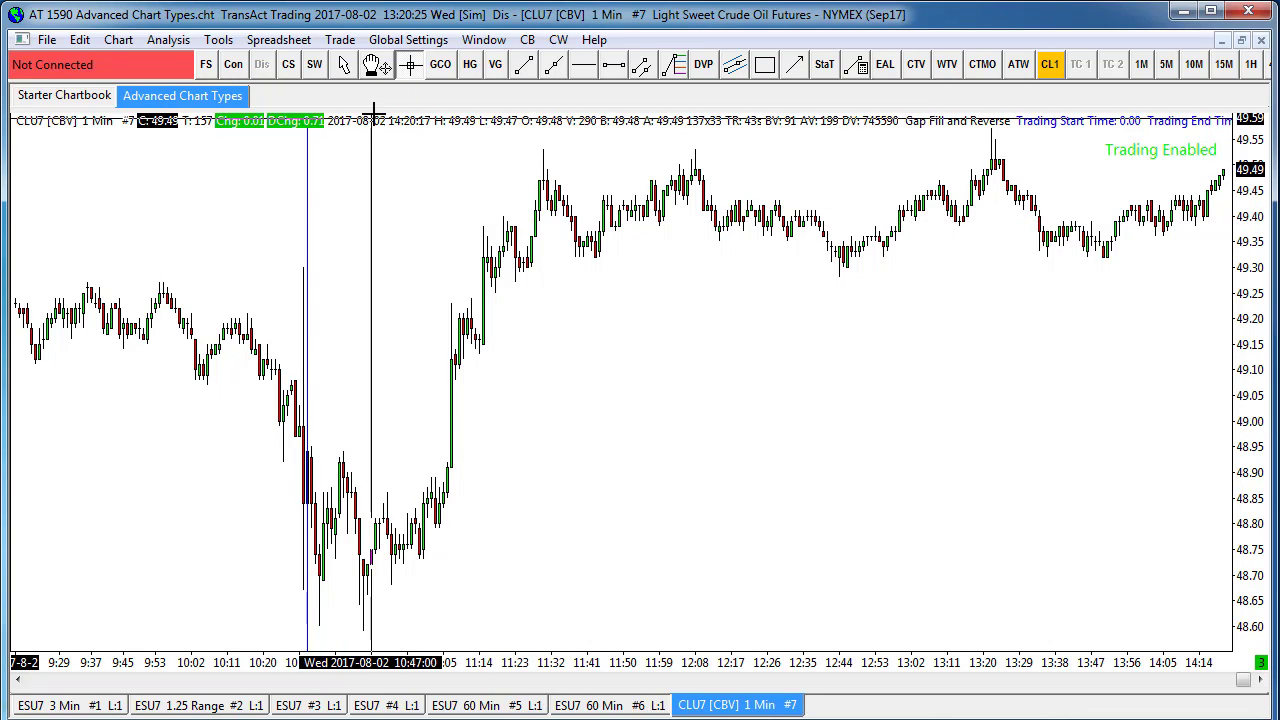
{"action": "left_click", "coordinate": [338, 45]}
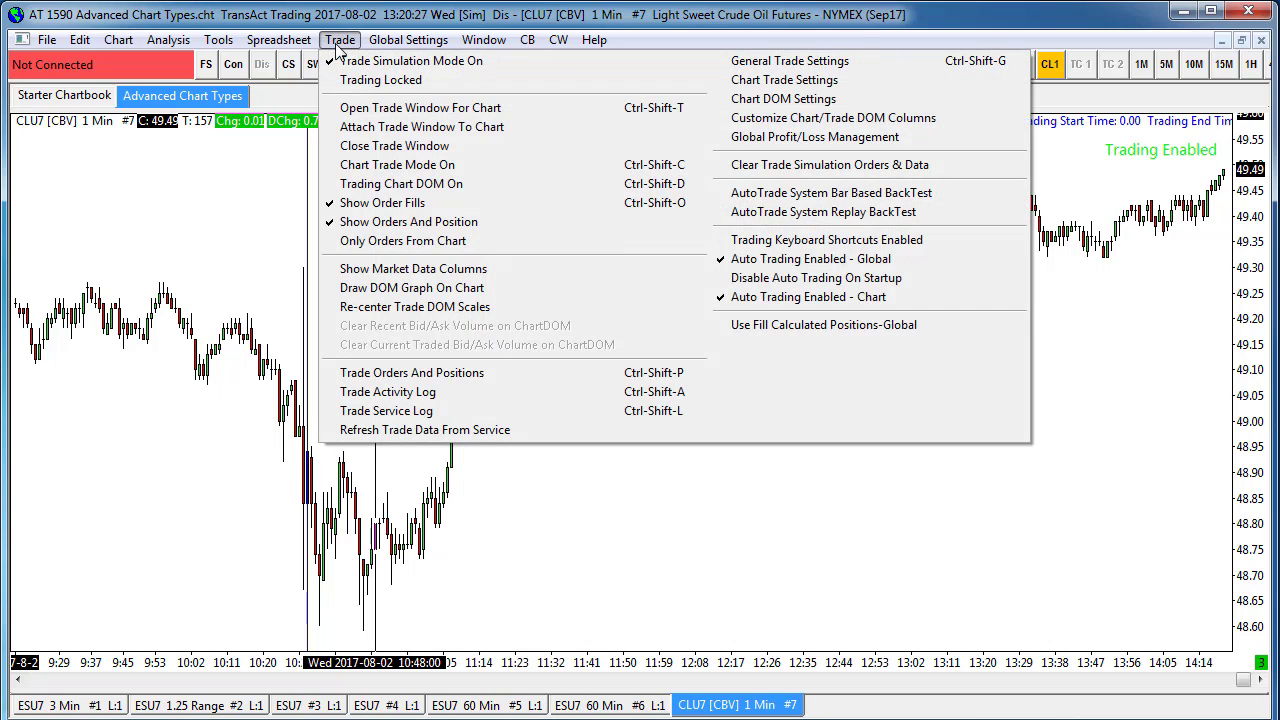
{"action": "left_click", "coordinate": [800, 194]}
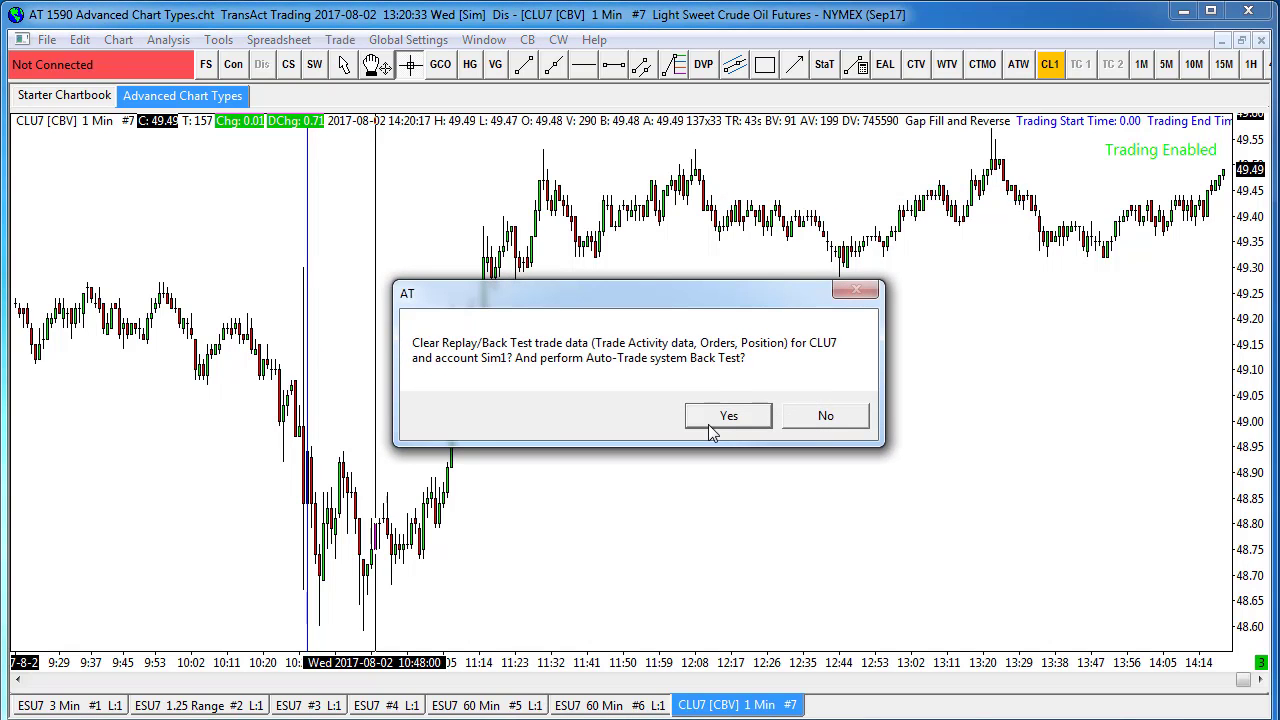
{"action": "left_click", "coordinate": [727, 416]}
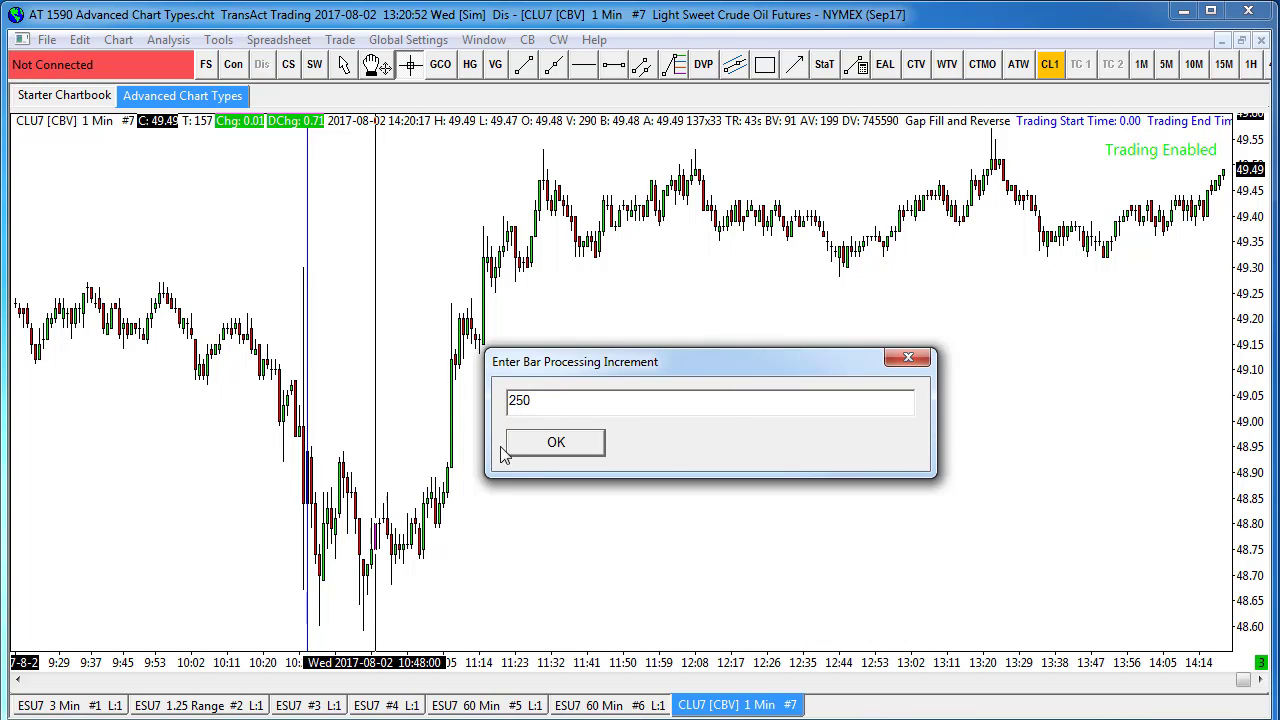
{"action": "left_click", "coordinate": [553, 443]}
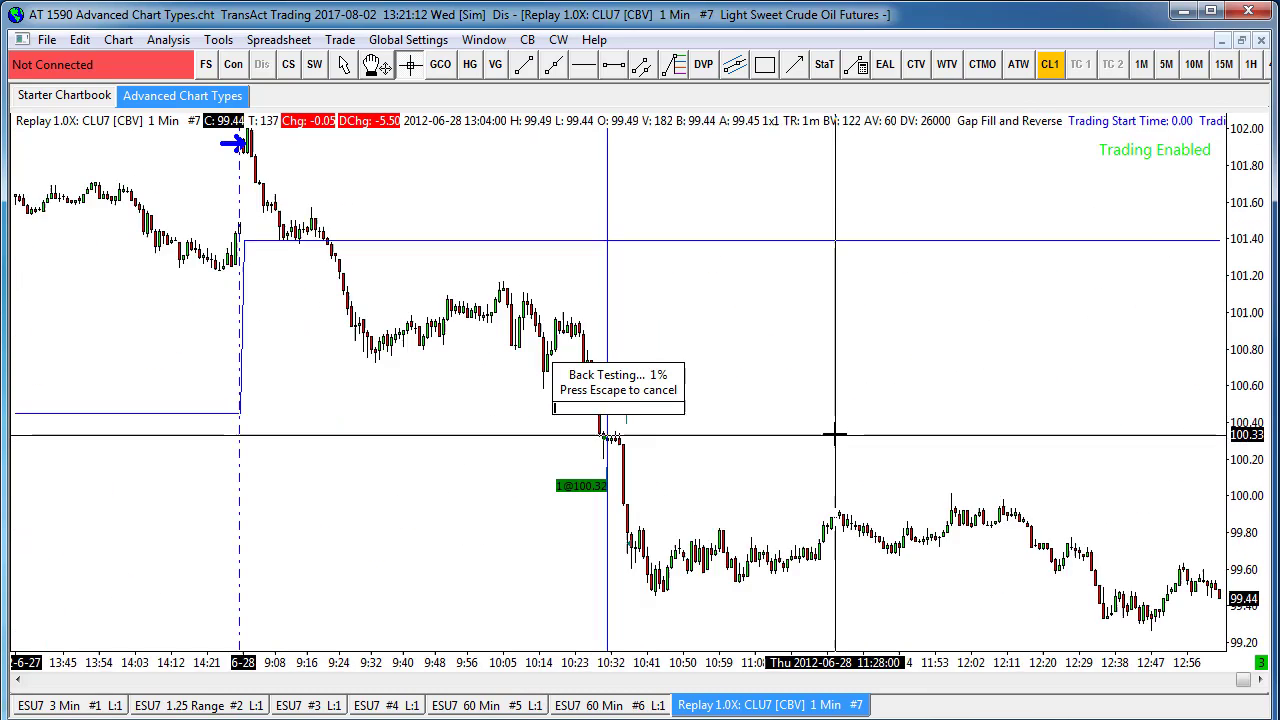
Examine the volume-by-price bars and volume table of the ESU7 3 Min chart at narrower and wider bar spacings
{"action": "left_click", "coordinate": [80, 706]}
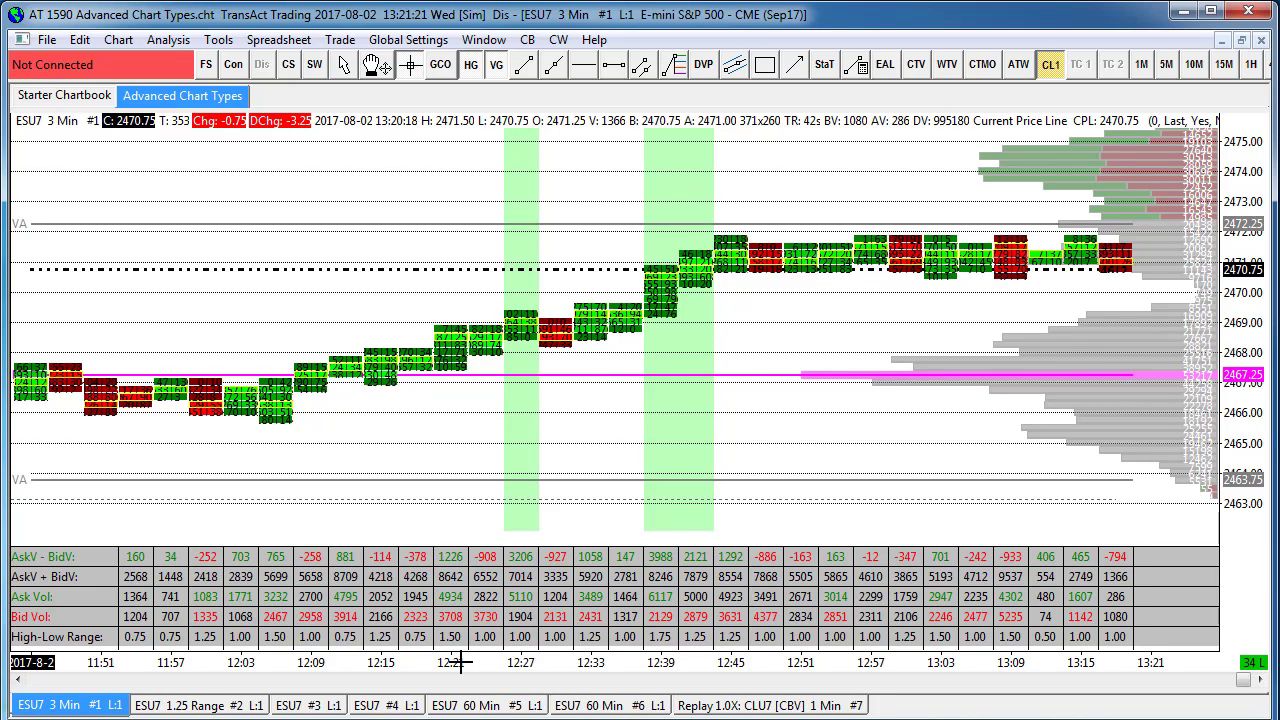
{"action": "left_click_drag", "start_coordinate": [460, 662], "coordinate": [690, 672]}
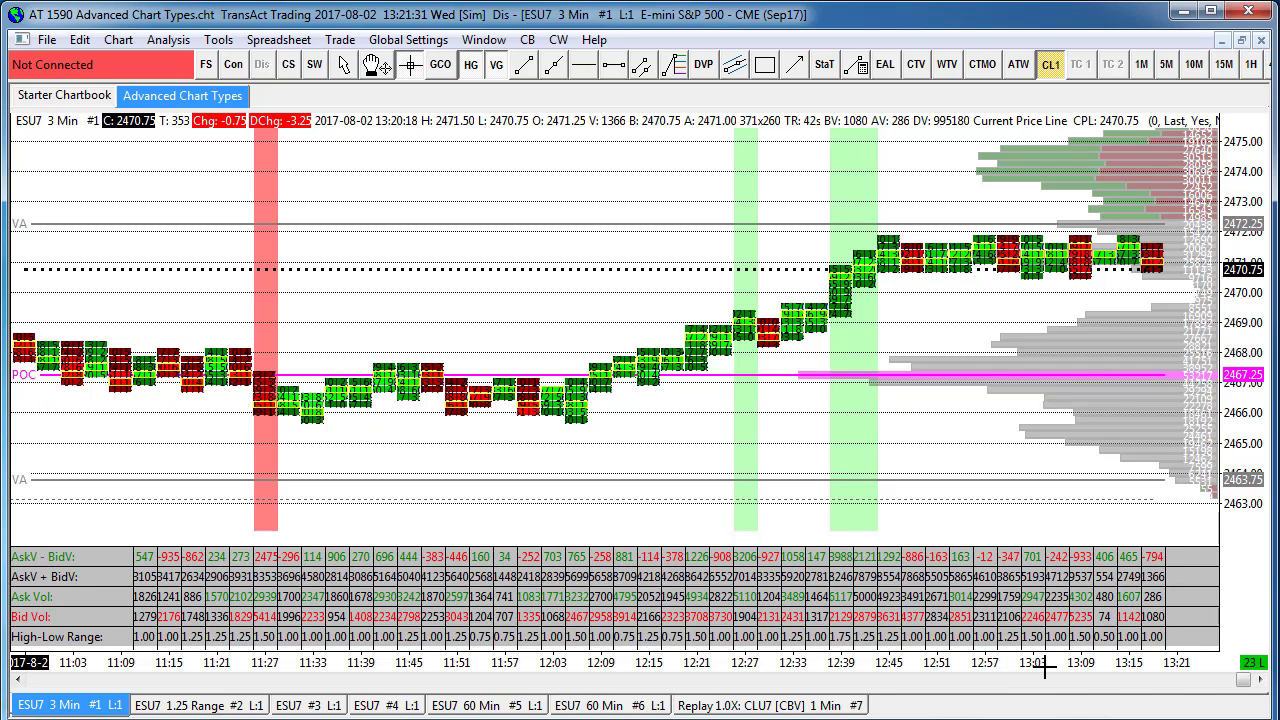
{"action": "left_click_drag", "start_coordinate": [1013, 662], "coordinate": [830, 665]}
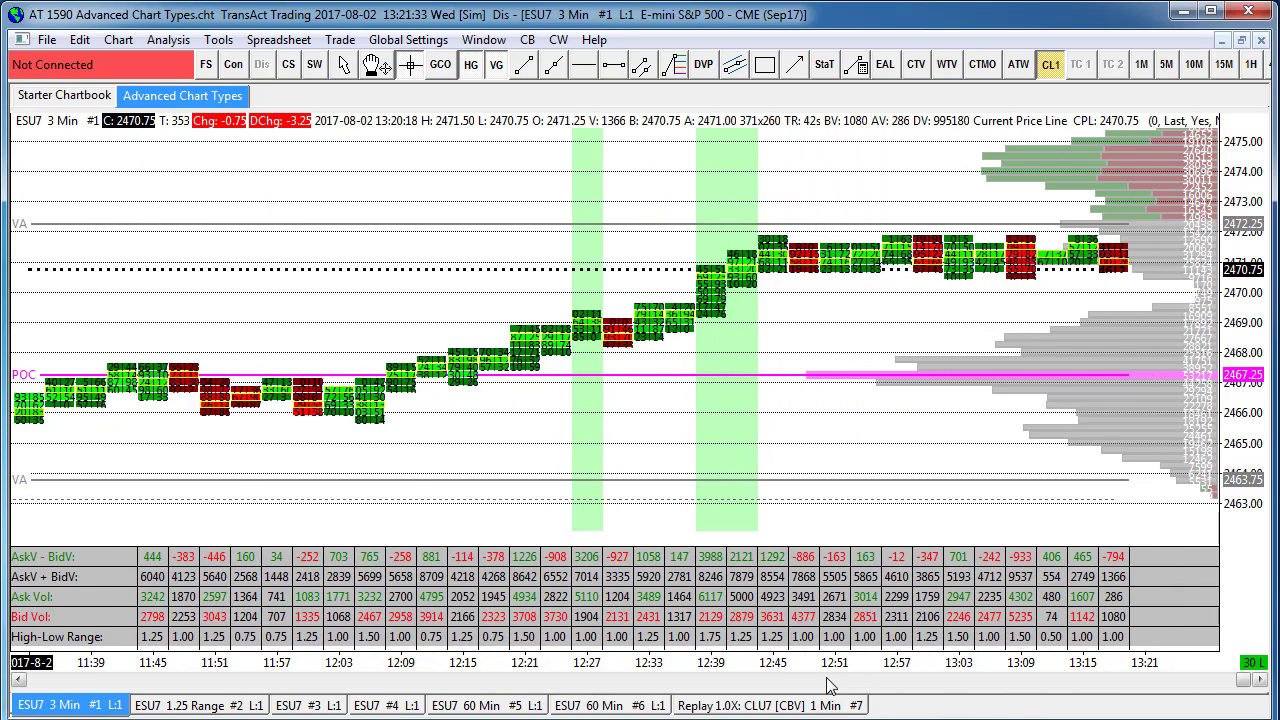
{"action": "left_click_drag", "start_coordinate": [876, 655], "coordinate": [617, 637]}
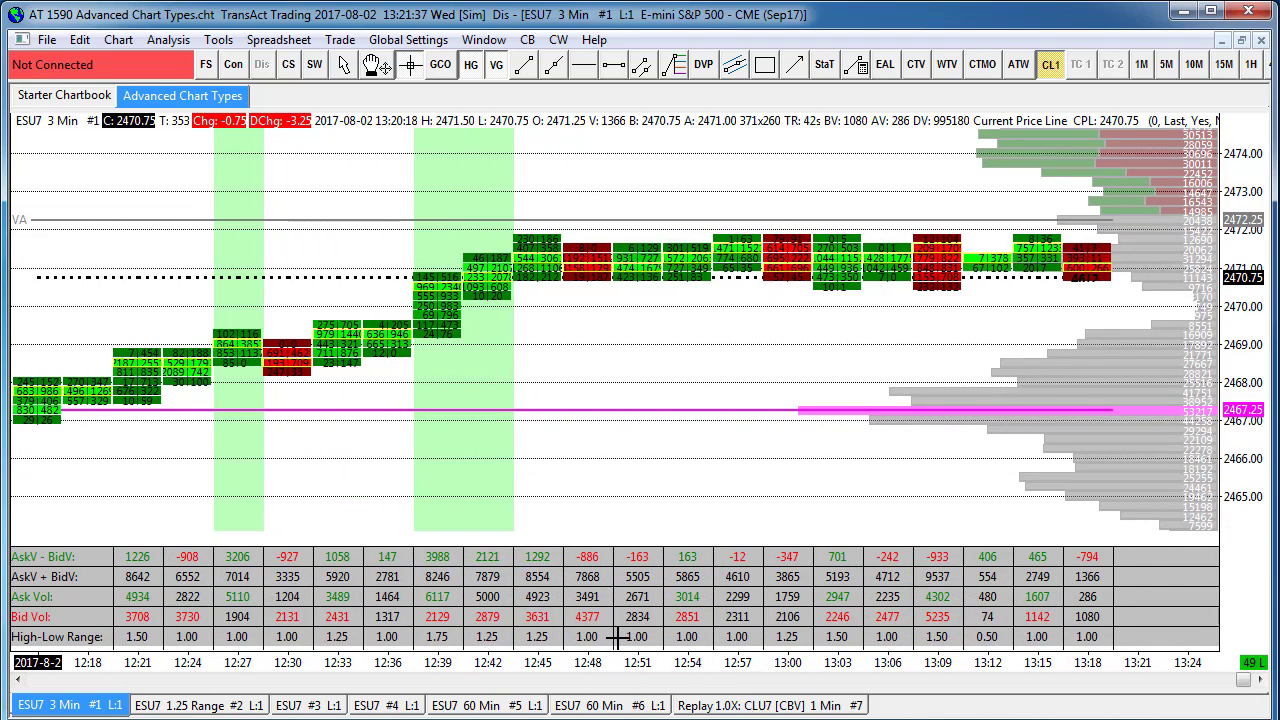
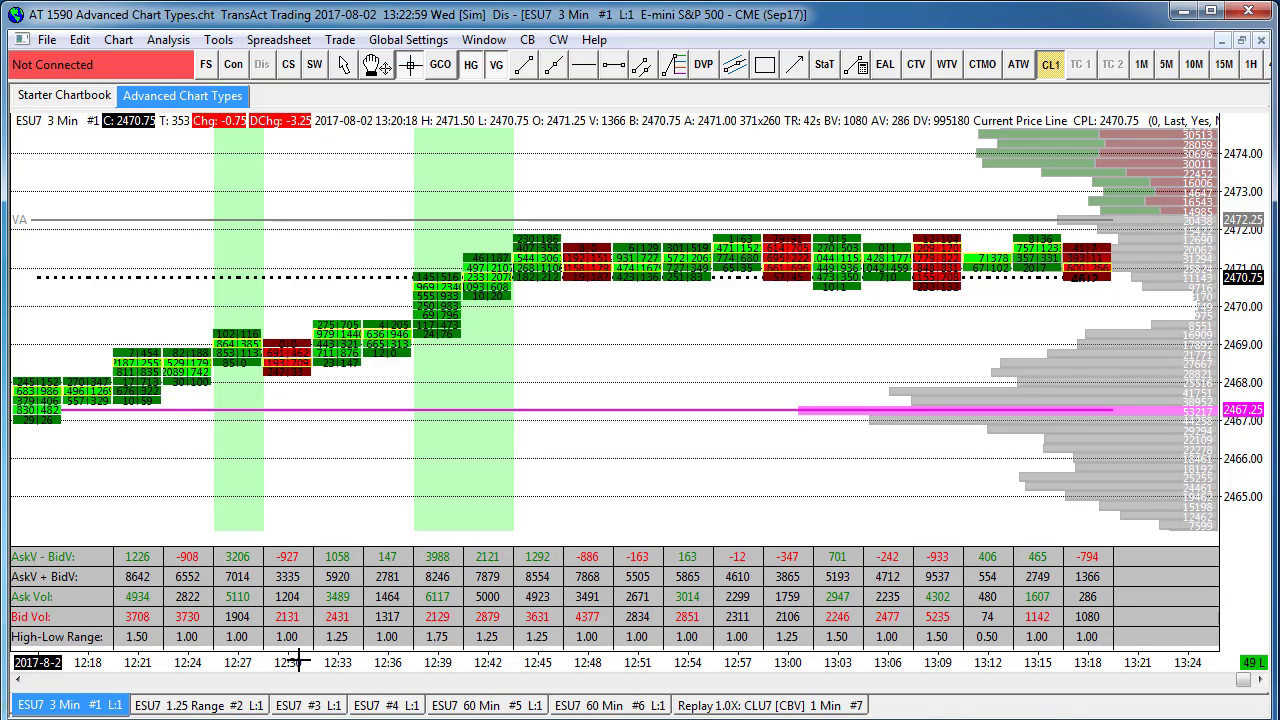
{"action": "left_click_drag", "start_coordinate": [298, 662], "coordinate": [1180, 614]}
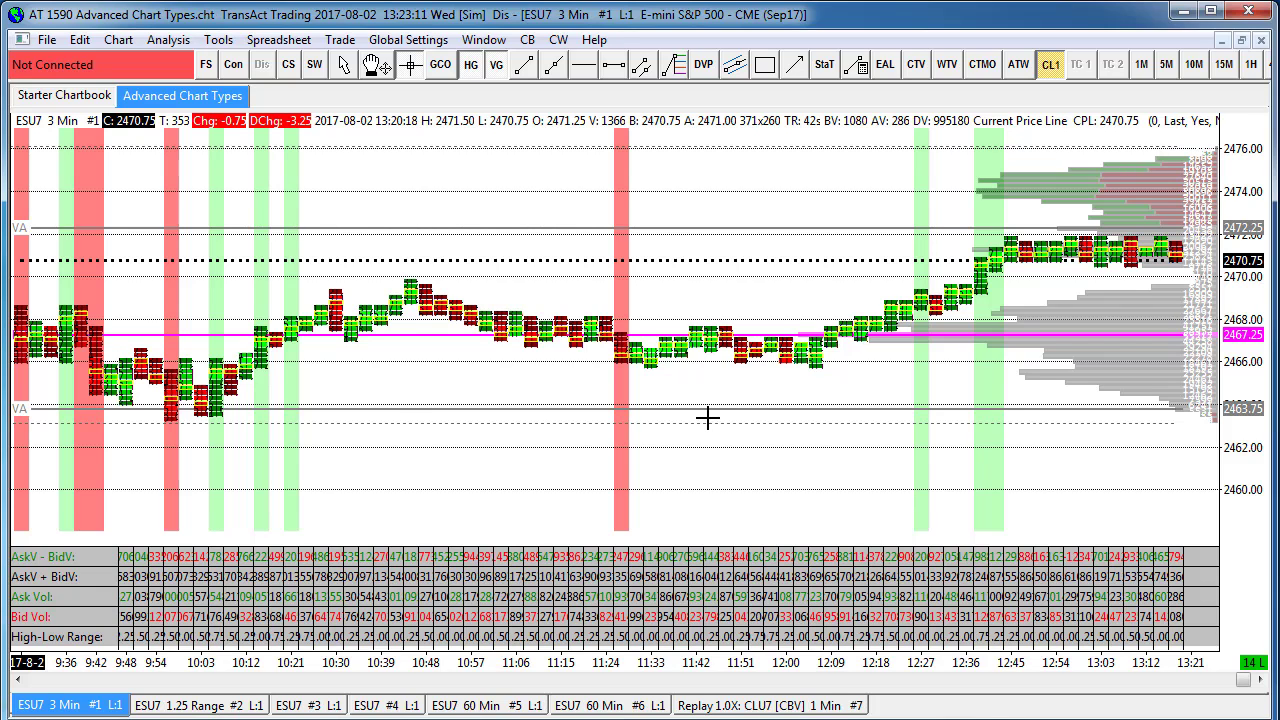
Return to the CLU7 1 Min chart and open the Trade Activity Log for the backtest
{"action": "left_click", "coordinate": [783, 705]}
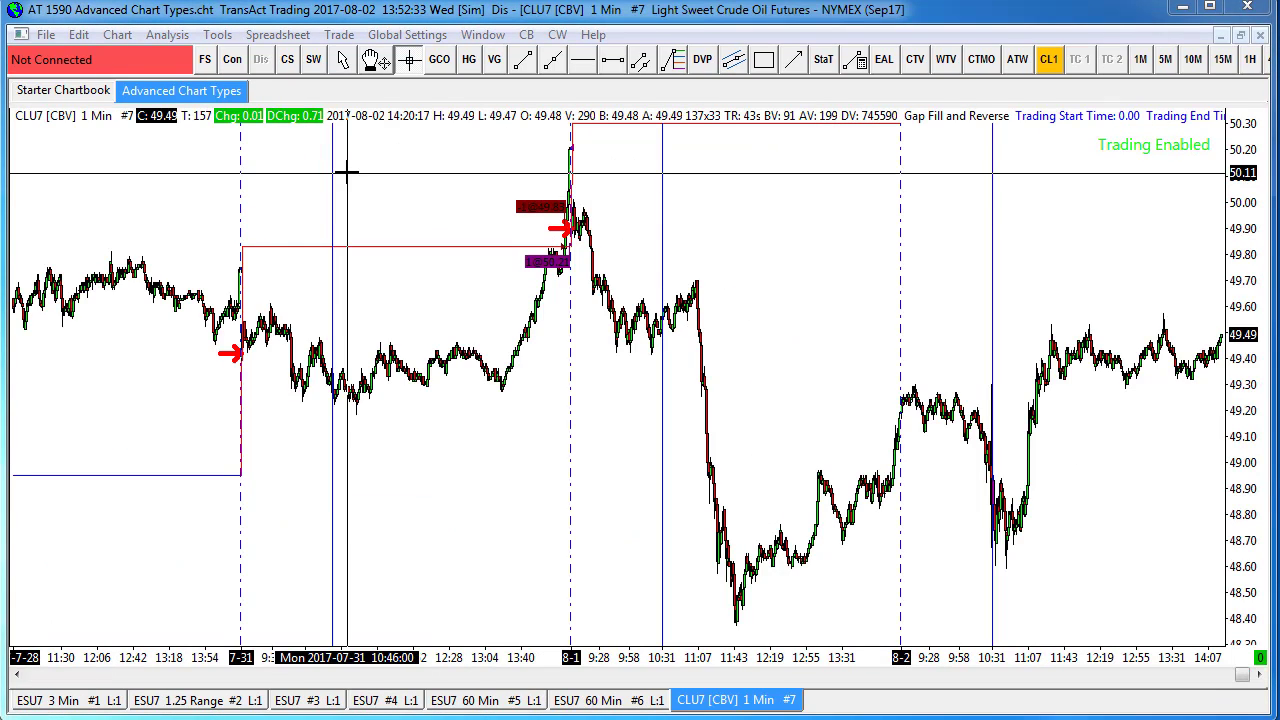
{"action": "left_click", "coordinate": [216, 35]}
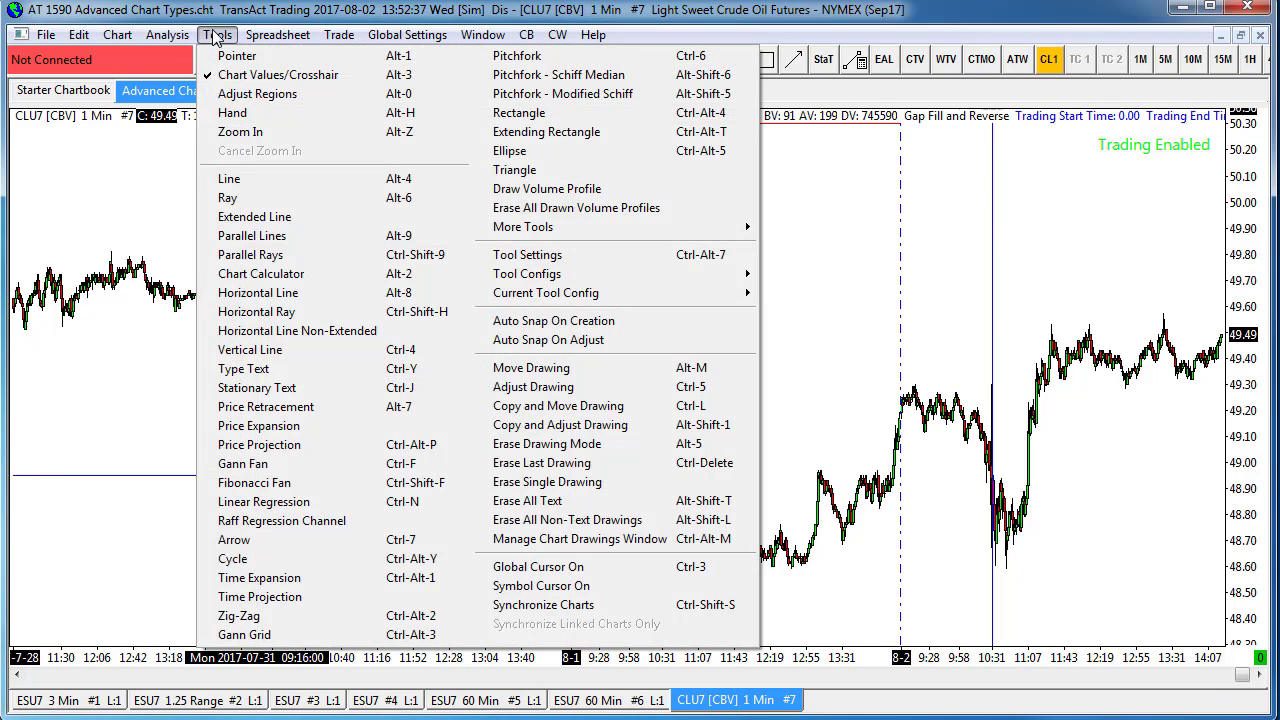
{"action": "mouse_move", "coordinate": [332, 38]}
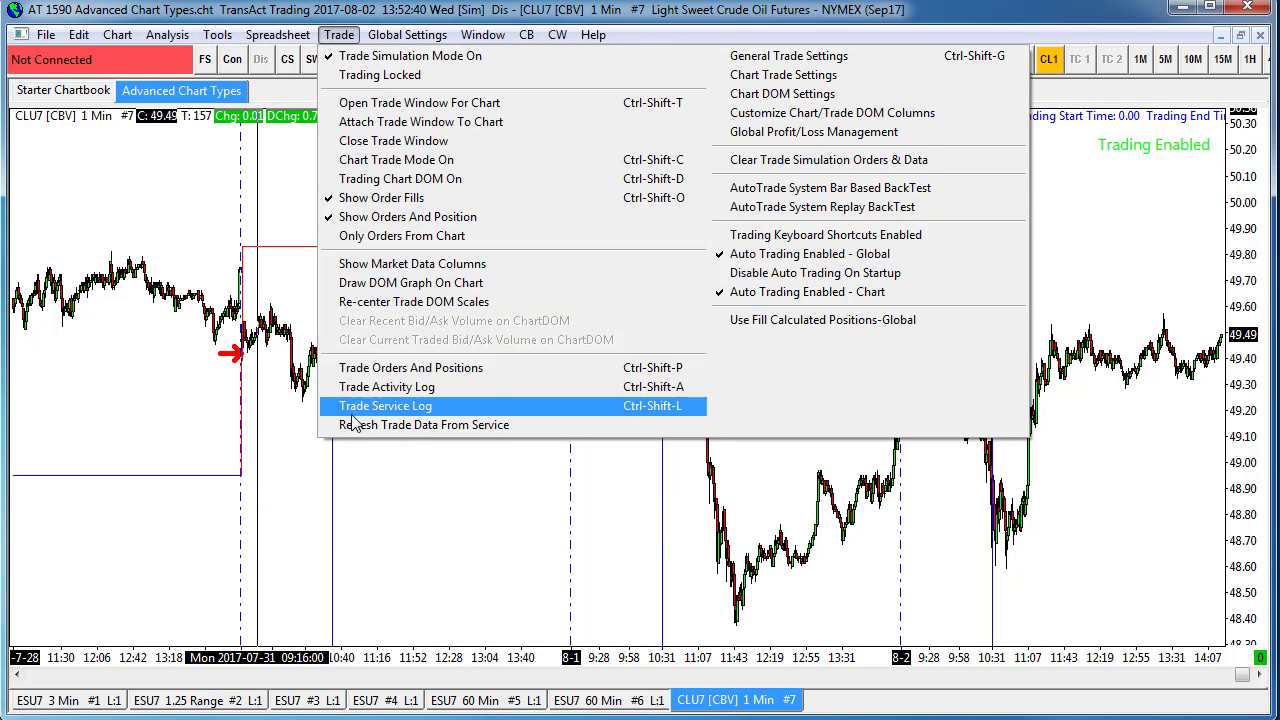
{"action": "left_click", "coordinate": [387, 386]}
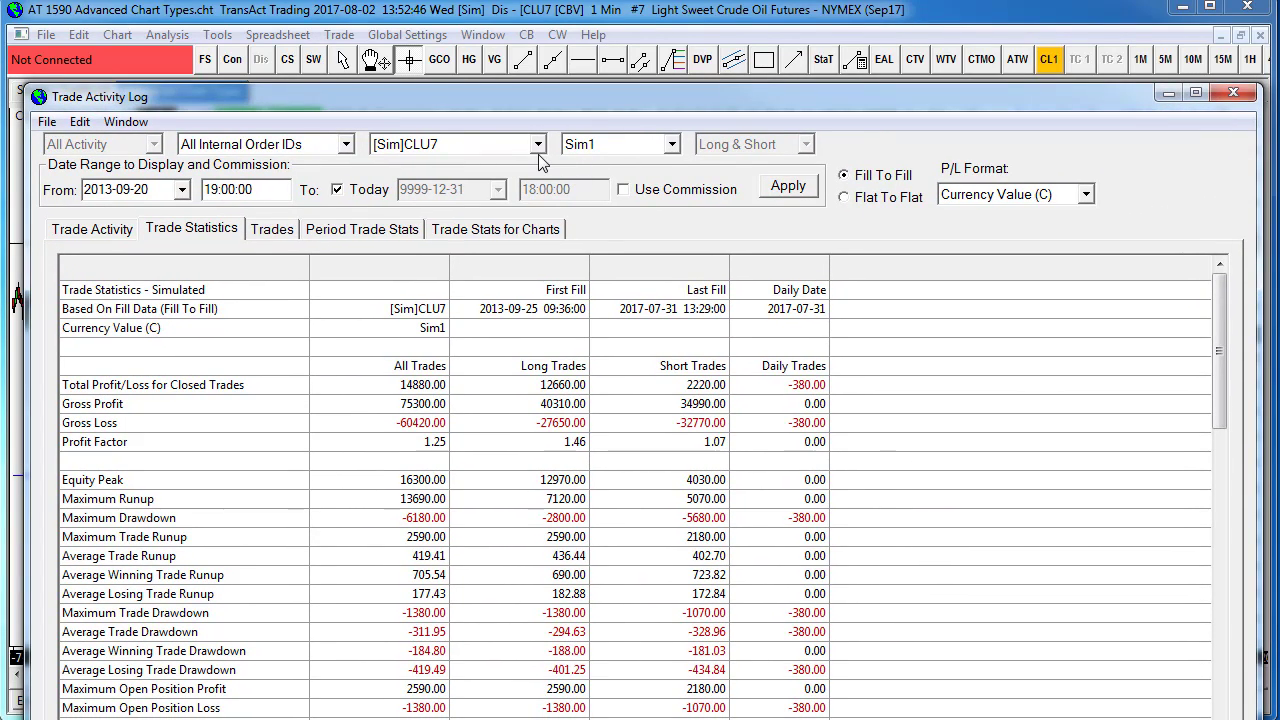
Check the available symbol and account filters of the log, keeping [Sim]CLU7 and Sim1 selected
{"action": "left_click", "coordinate": [538, 145]}
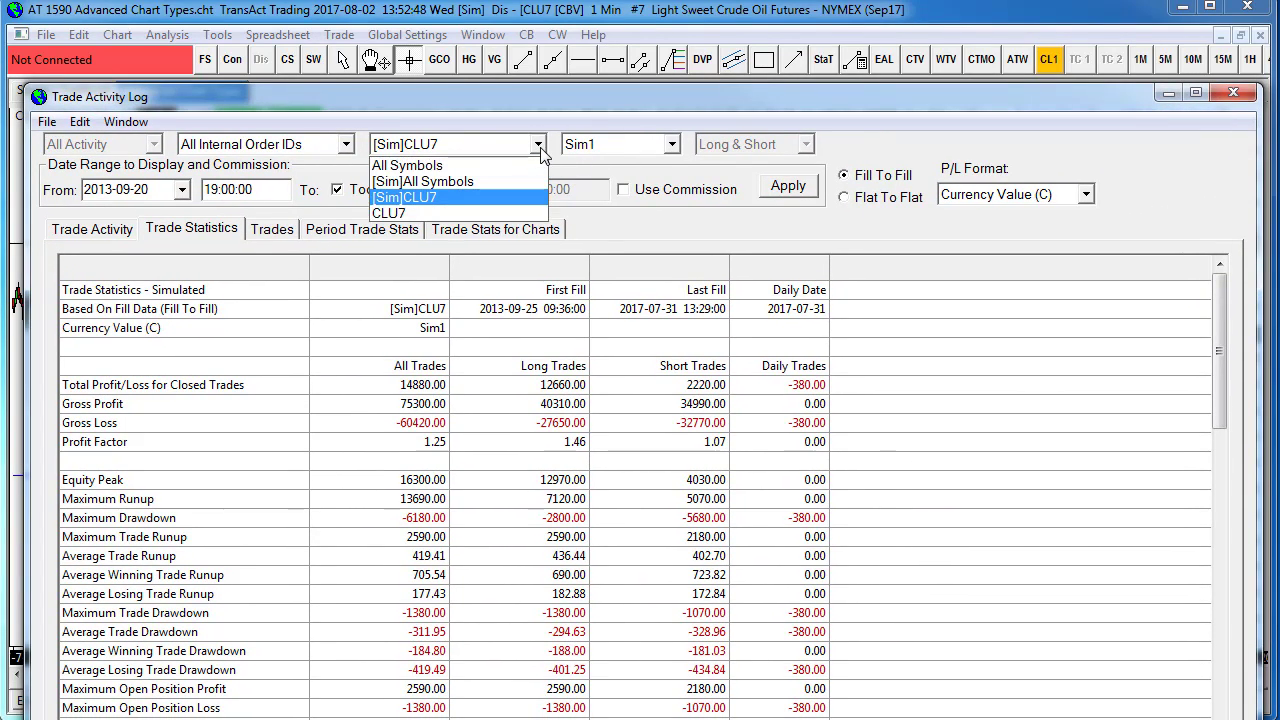
{"action": "left_click", "coordinate": [540, 148]}
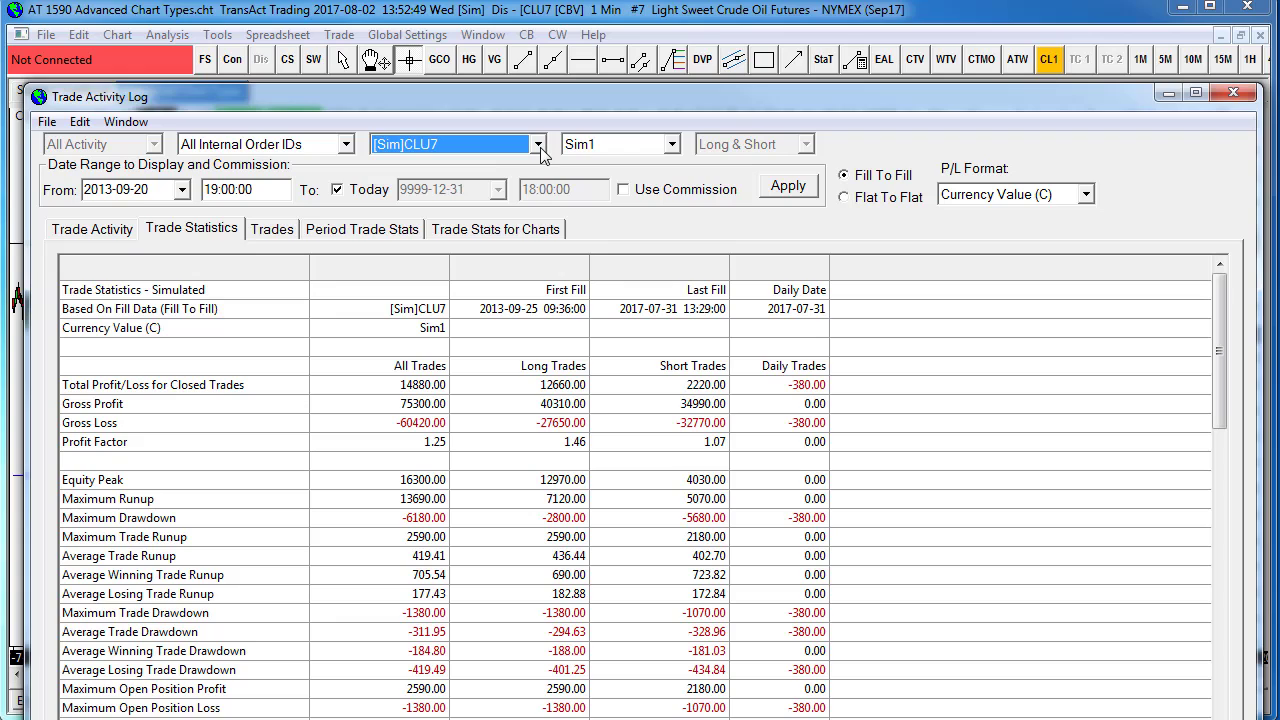
{"action": "left_click", "coordinate": [673, 145]}
{"action": "left_click", "coordinate": [673, 147]}
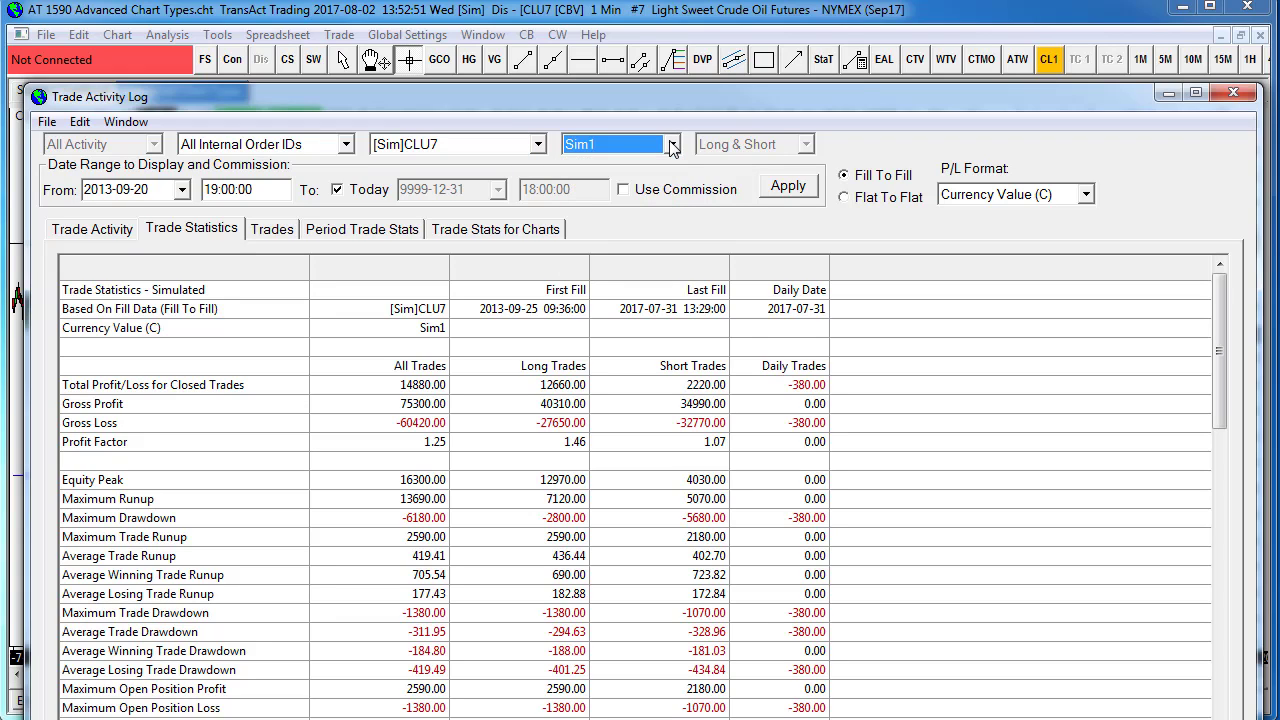
{"action": "left_click", "coordinate": [539, 145]}
{"action": "left_click", "coordinate": [540, 148]}
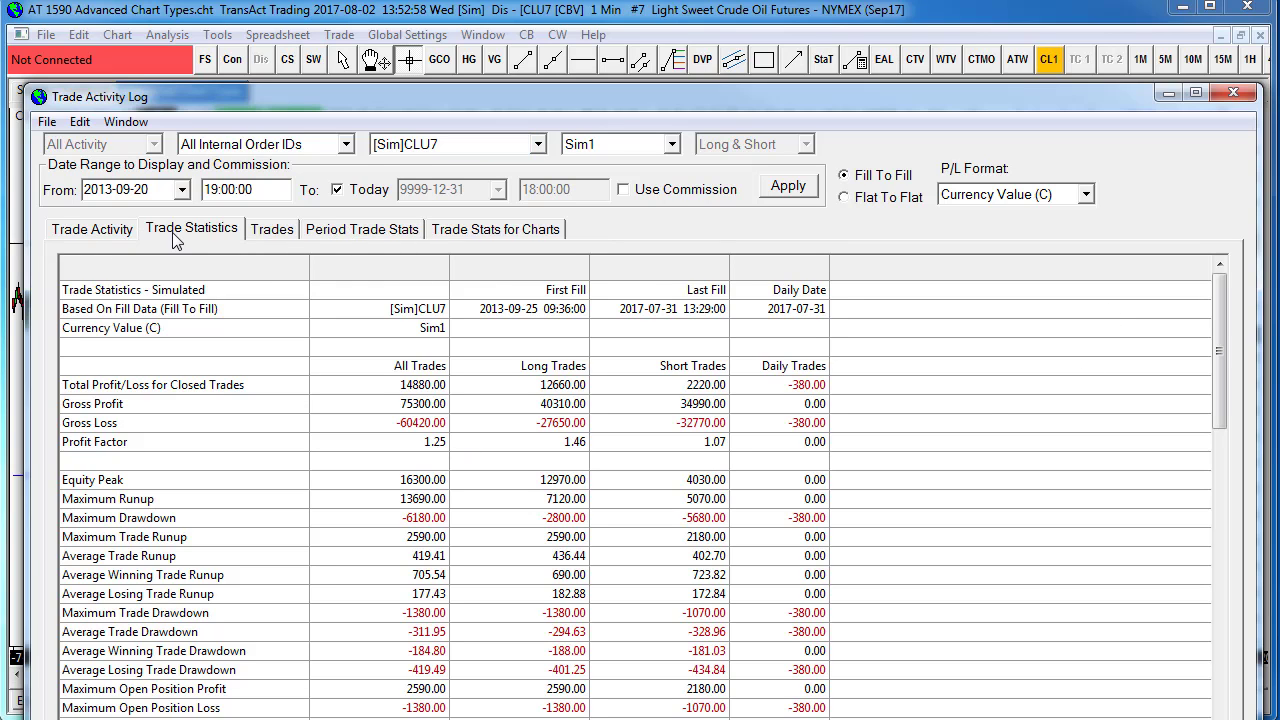
Look through the log's trade activity and individual trades pages and return to the trade statistics
{"action": "left_click", "coordinate": [106, 230]}
{"action": "left_click", "coordinate": [183, 231]}
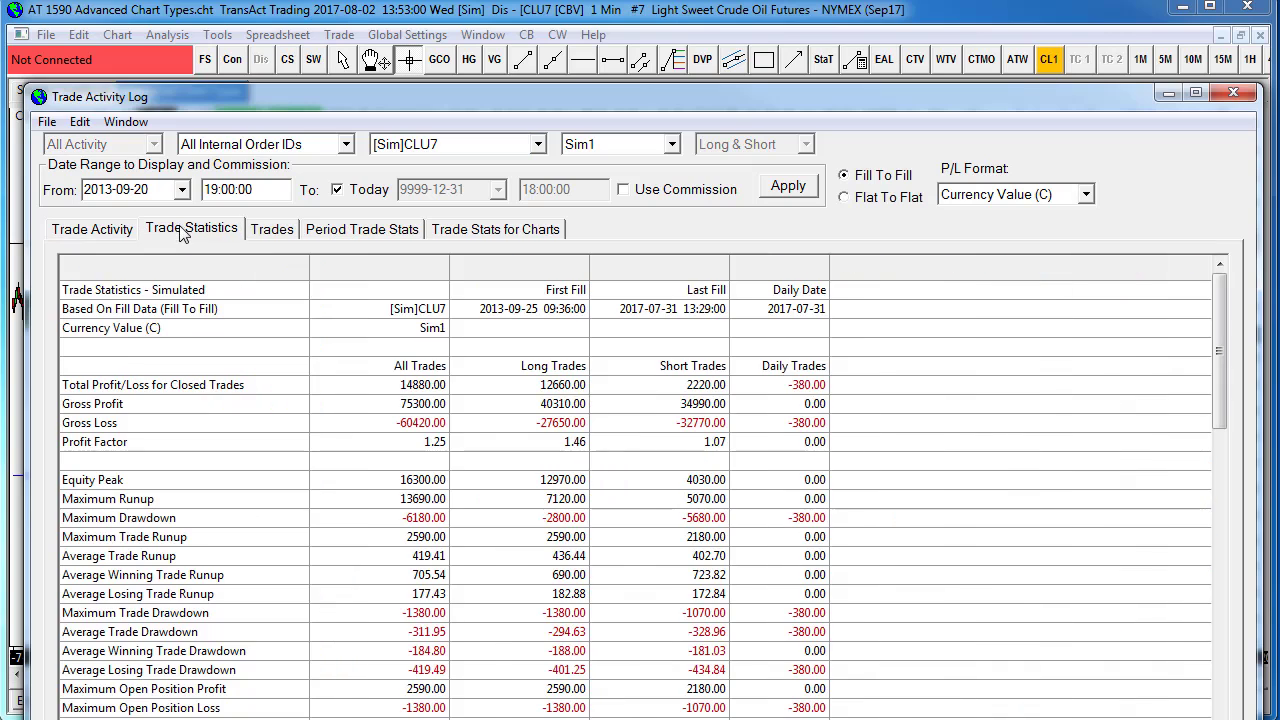
{"action": "left_click", "coordinate": [268, 229]}
{"action": "left_click", "coordinate": [213, 241]}
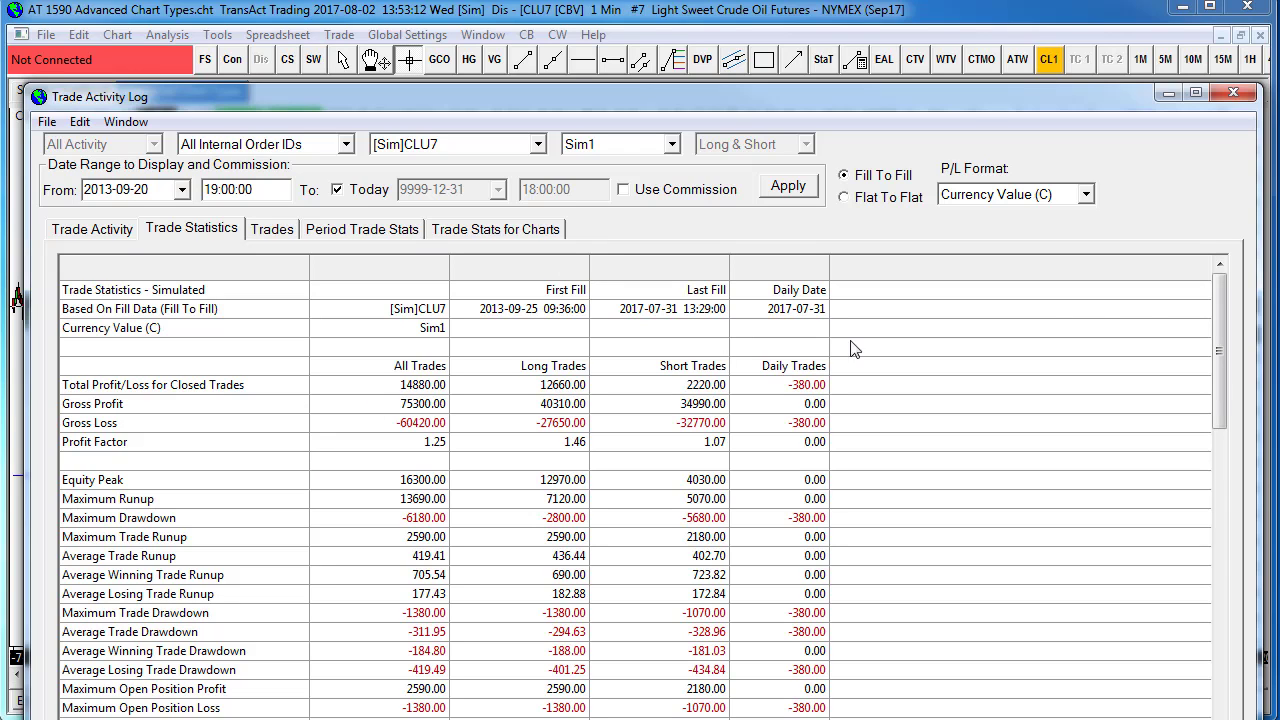
Review the CLU7 backtest's profit, drawdown, win rate and average trade statistics, and close the Trade Activity Log
{"action": "left_click_drag", "start_coordinate": [971, 98], "coordinate": [967, 18]}
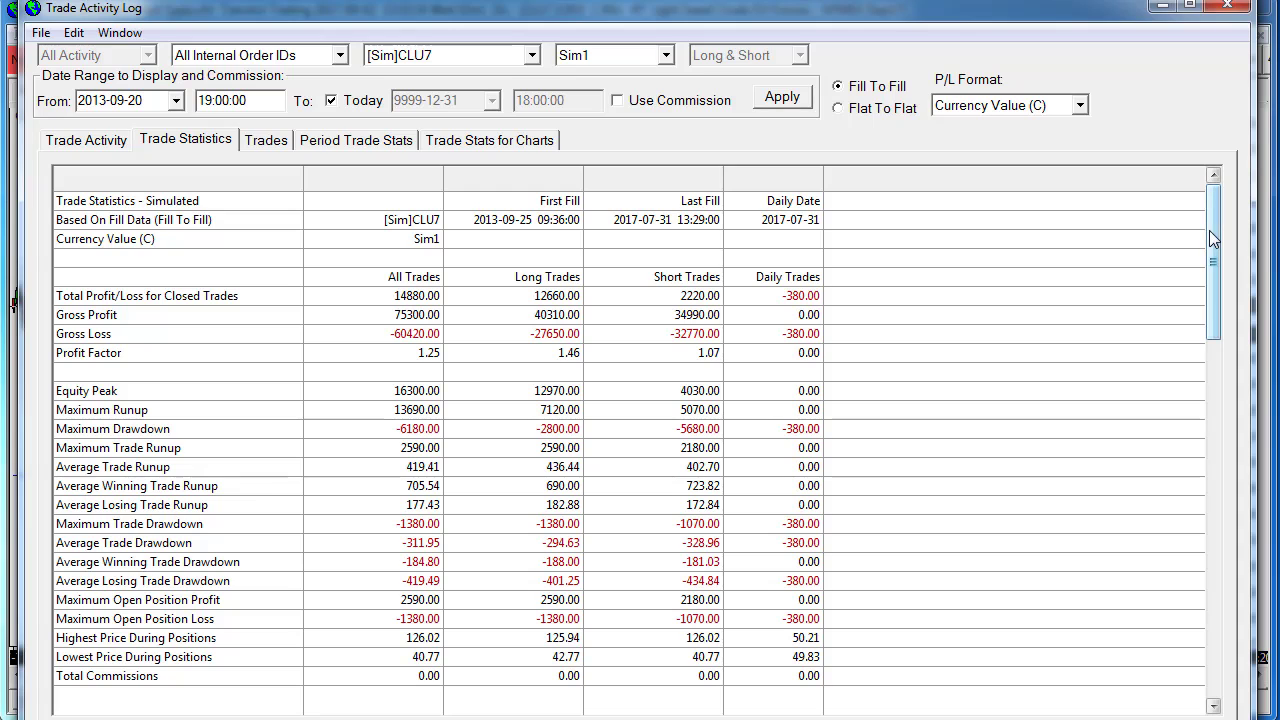
{"action": "left_click_drag", "start_coordinate": [1208, 230], "coordinate": [1204, 237]}
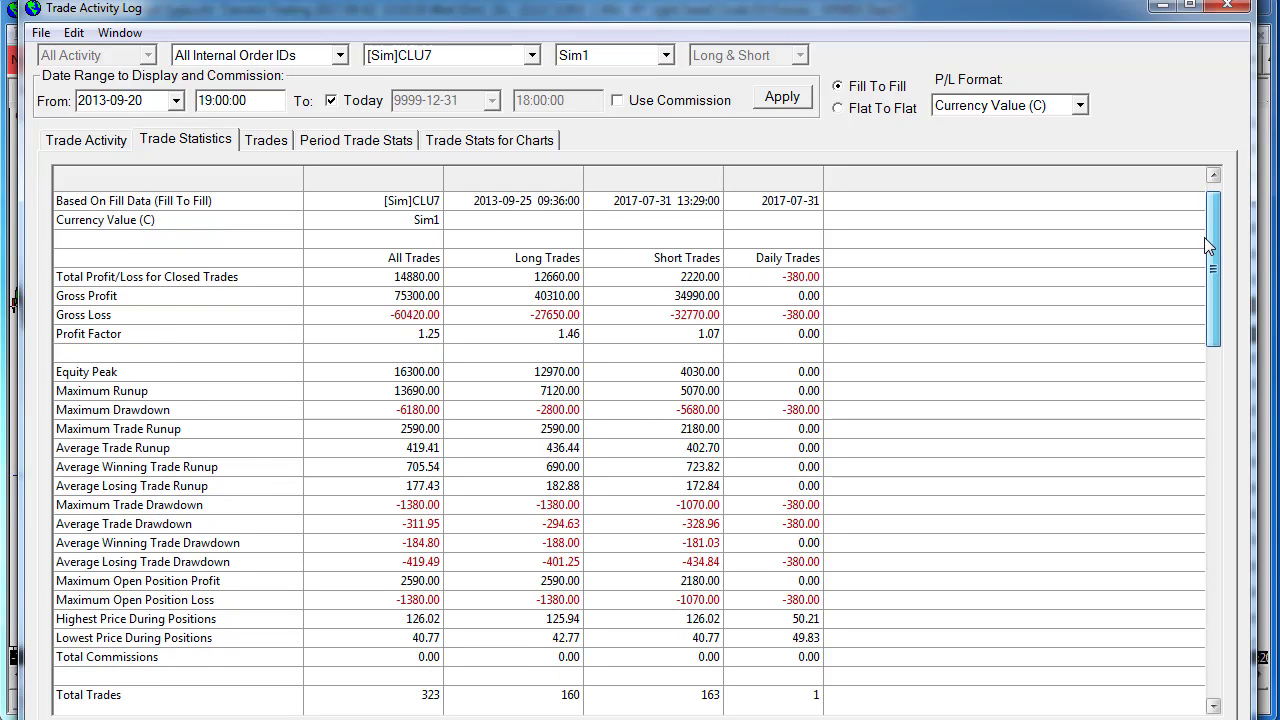
{"action": "left_click_drag", "start_coordinate": [1204, 237], "coordinate": [1203, 206]}
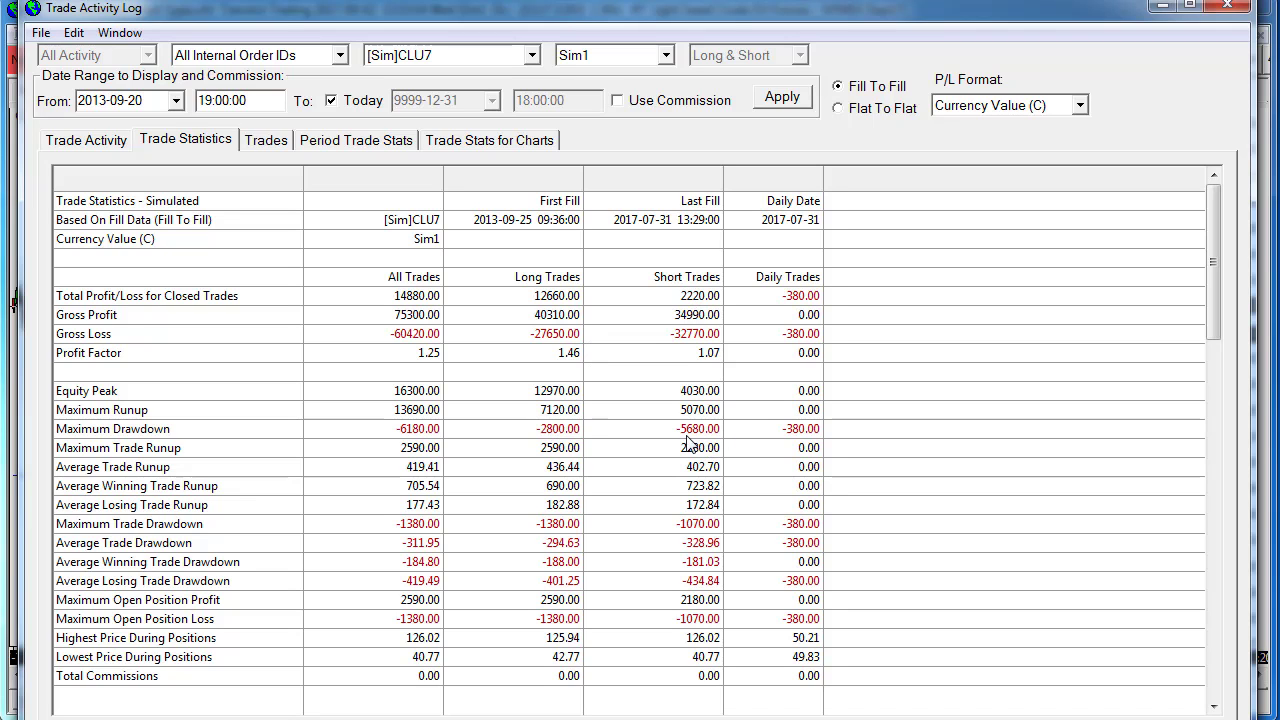
{"action": "left_click_drag", "start_coordinate": [1213, 246], "coordinate": [1226, 348]}
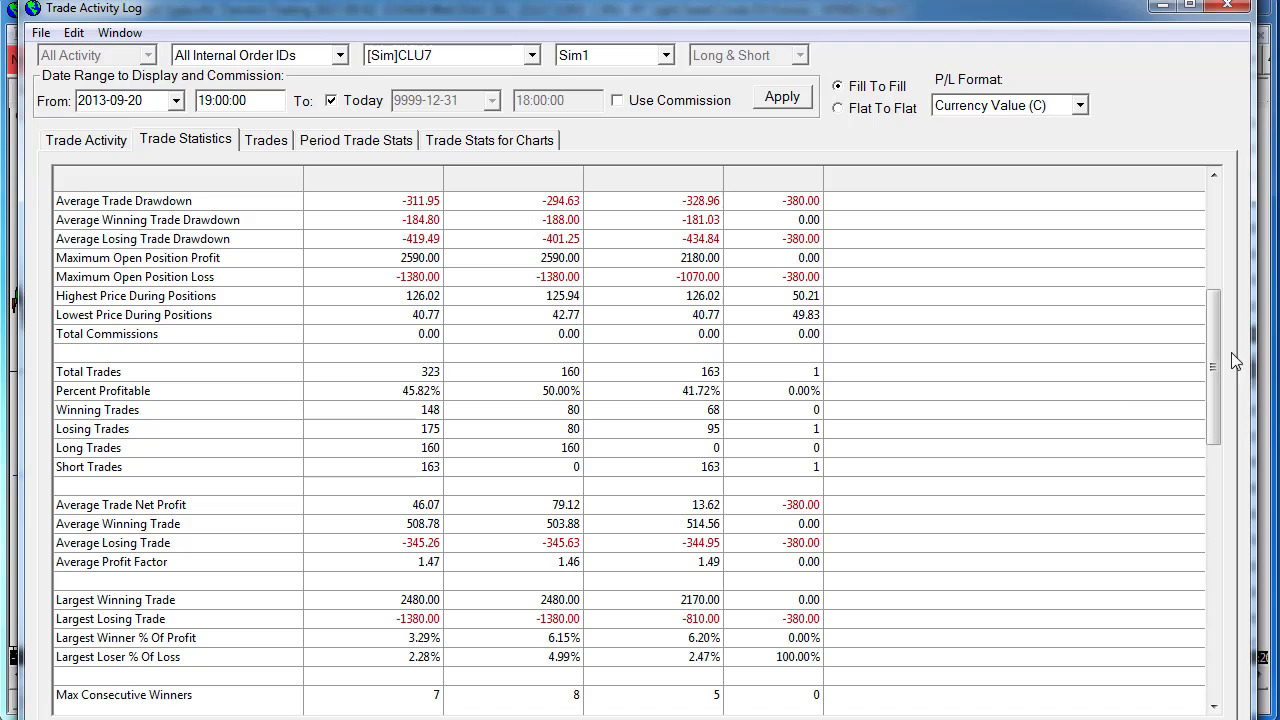
{"action": "left_click_drag", "start_coordinate": [1213, 371], "coordinate": [1177, 214]}
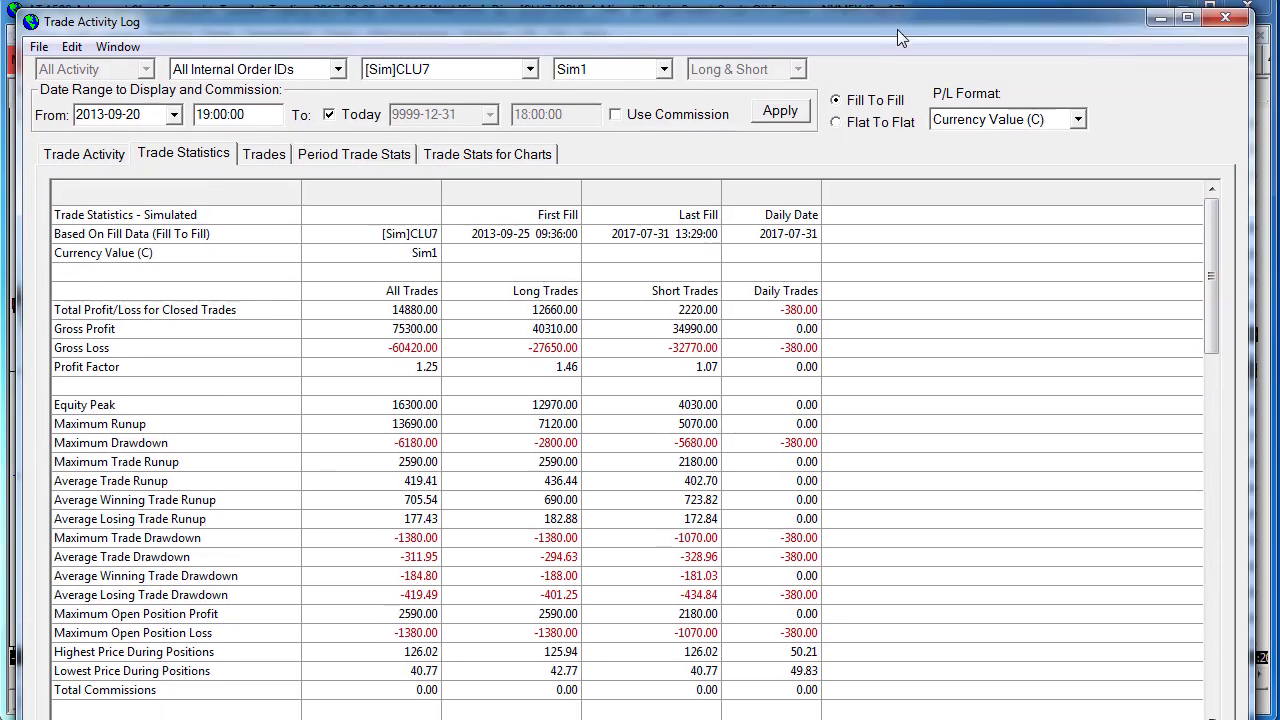
{"action": "left_click_drag", "start_coordinate": [899, 12], "coordinate": [901, 67]}
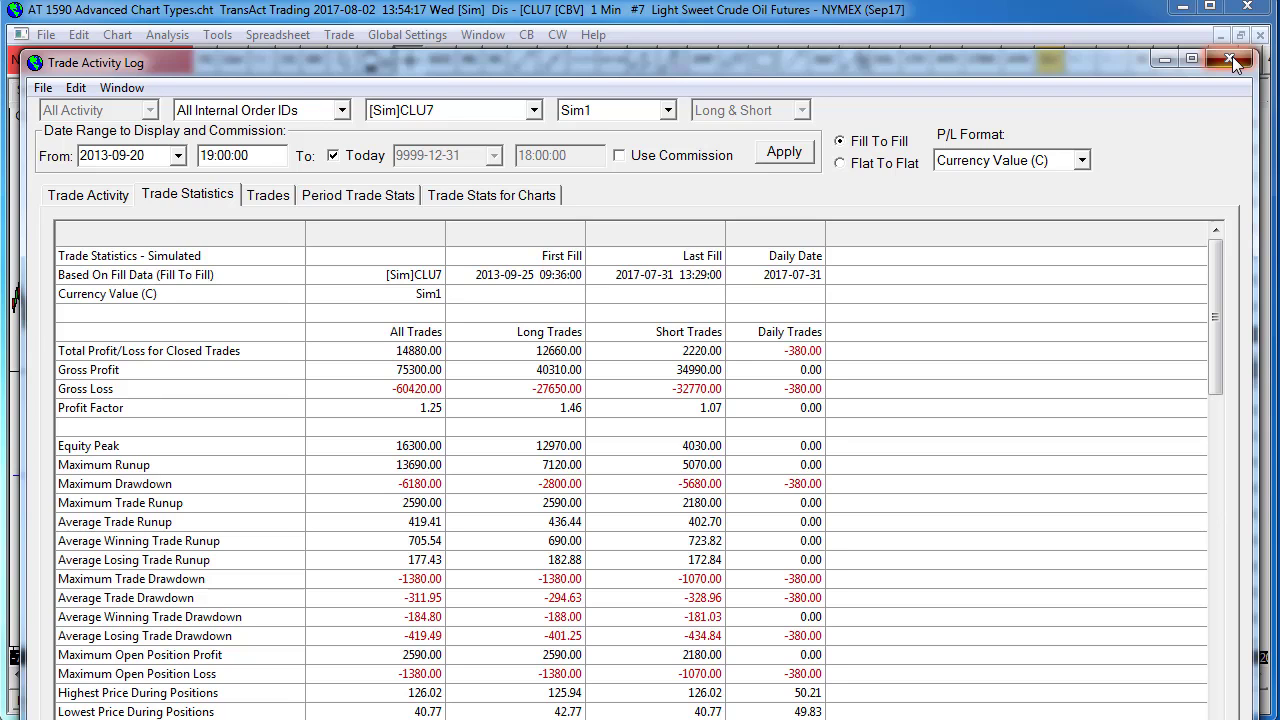
{"action": "left_click", "coordinate": [1234, 63]}
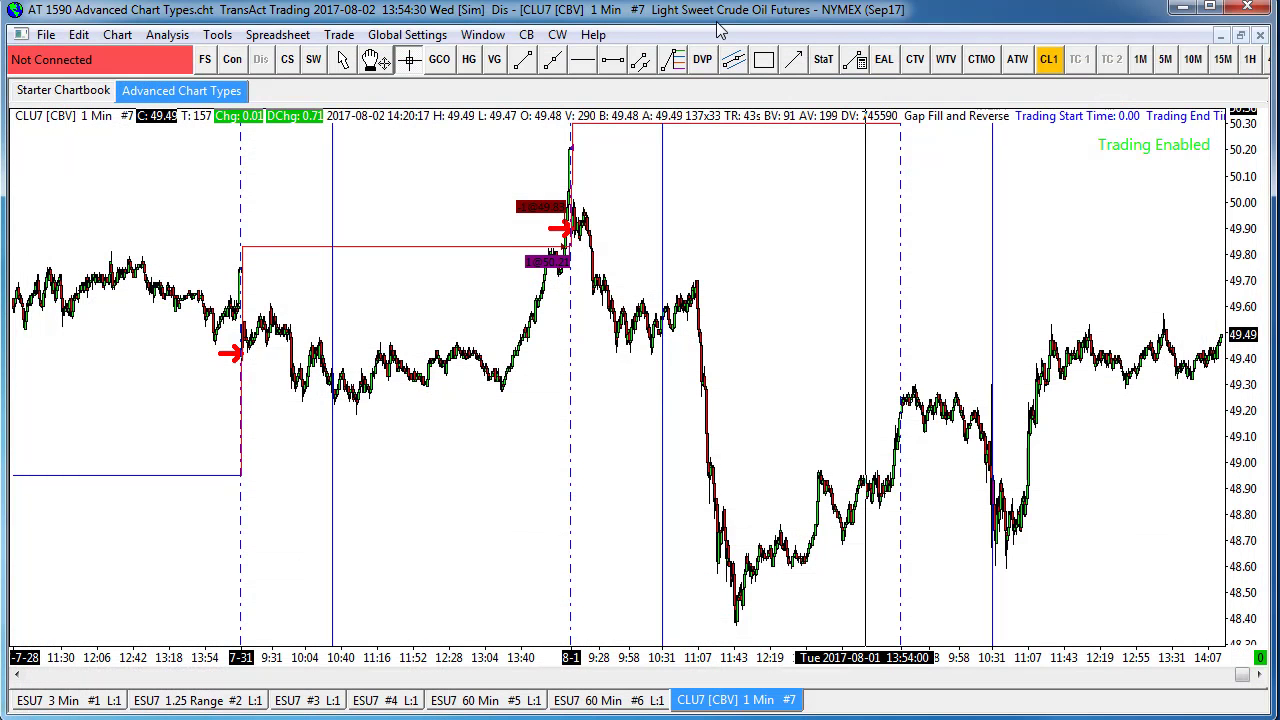
Reconnect to the data feed and widen the bar spacing on the ESU7 3 Min chart until the bid/ask volumes are readable
{"action": "left_click", "coordinate": [231, 60]}
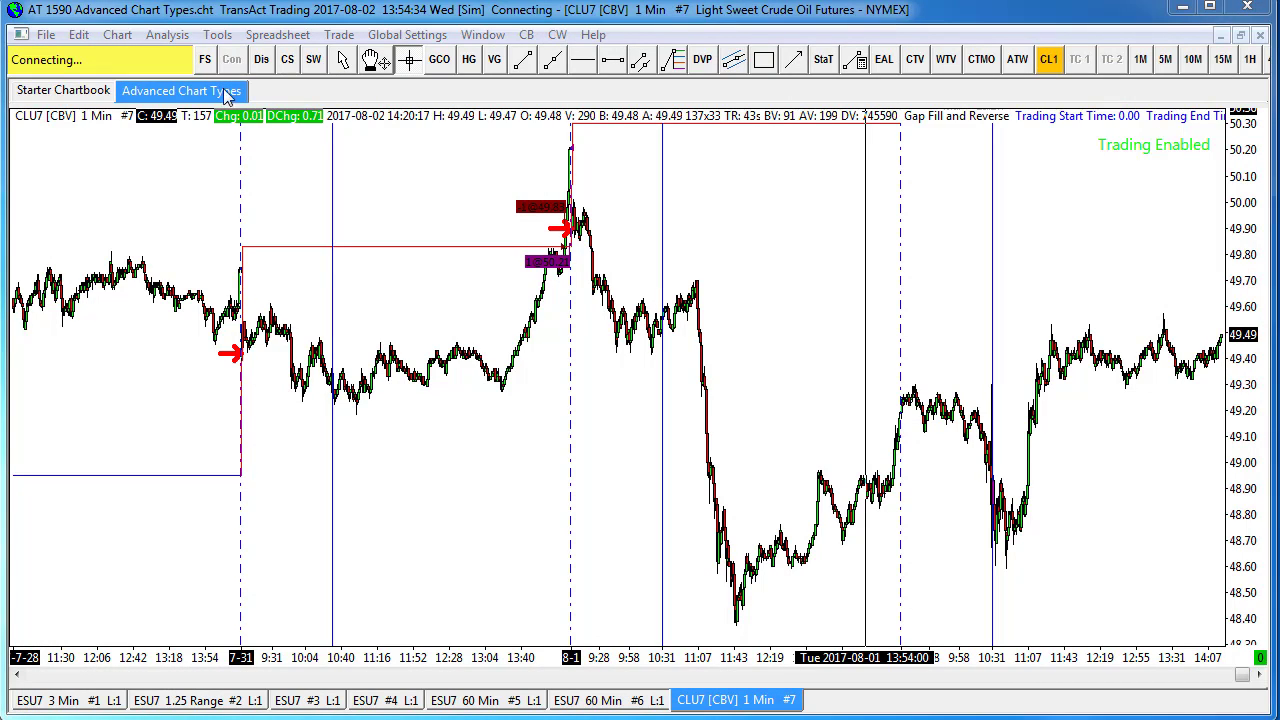
{"action": "left_click", "coordinate": [80, 705]}
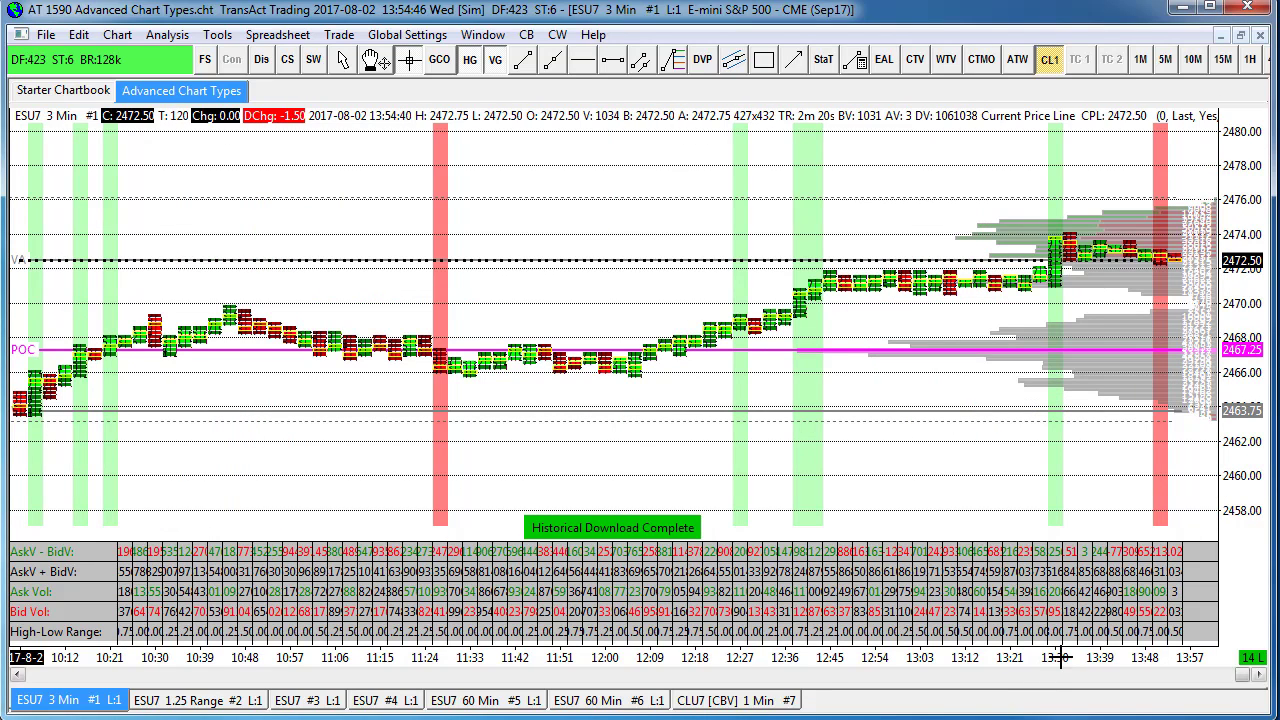
{"action": "left_click_drag", "start_coordinate": [1050, 660], "coordinate": [352, 657]}
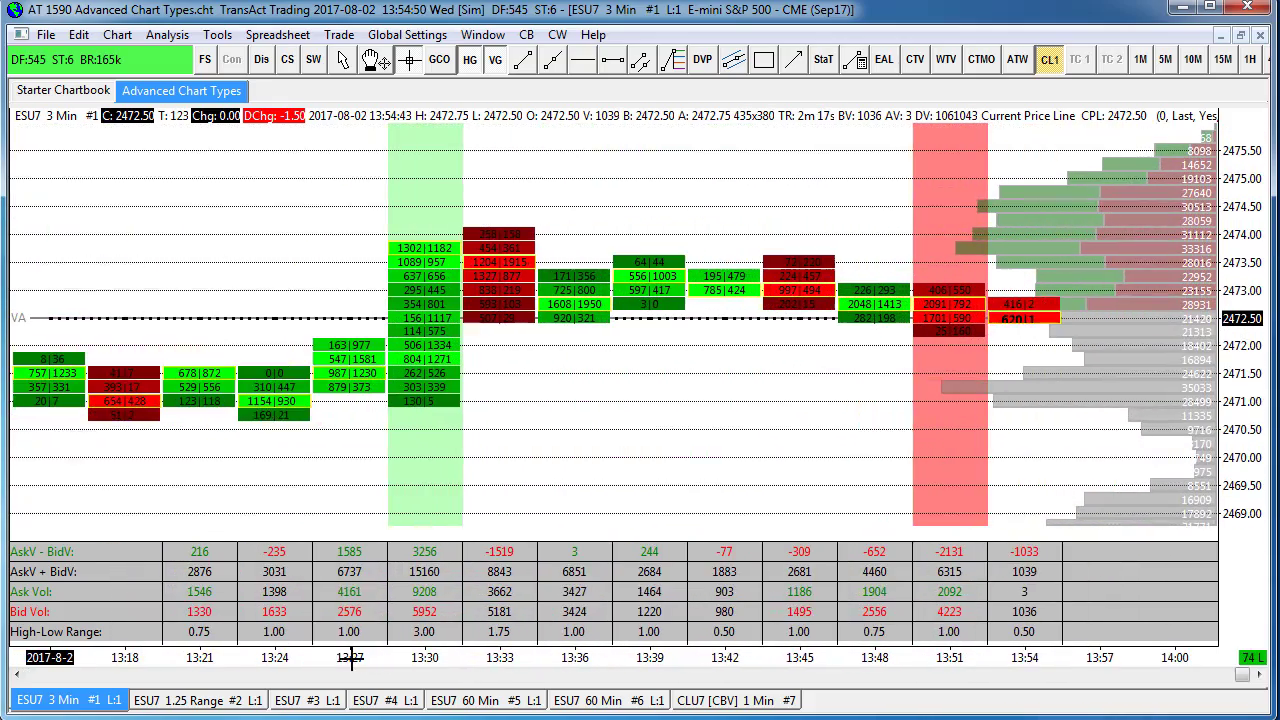